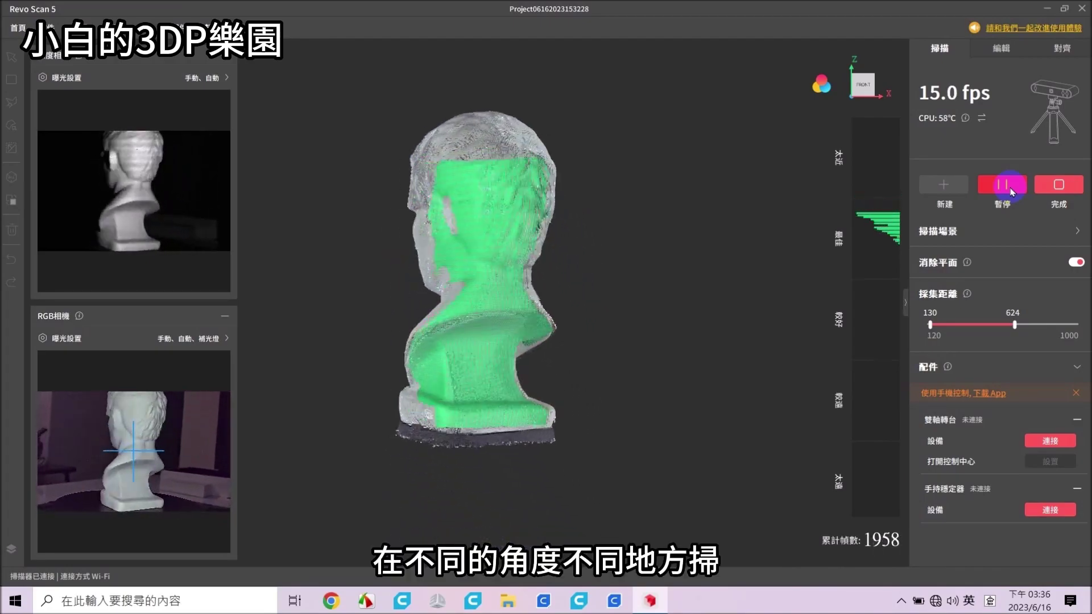
- Pause and resume the bust scan, then finish it as model 0616_01 with 3350 frames
left_click(1003, 184)
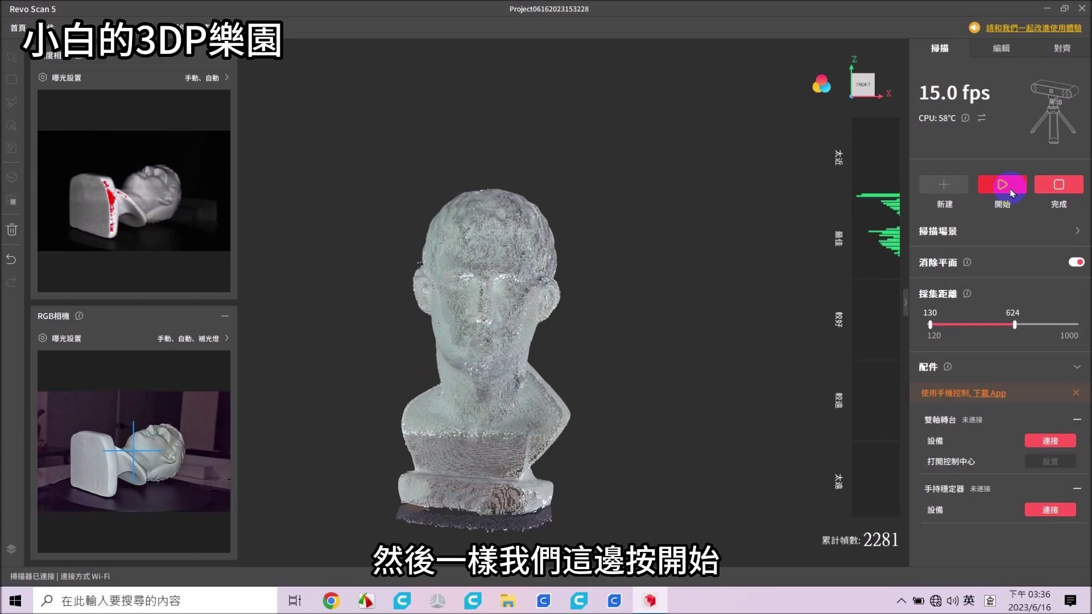
left_click(1010, 190)
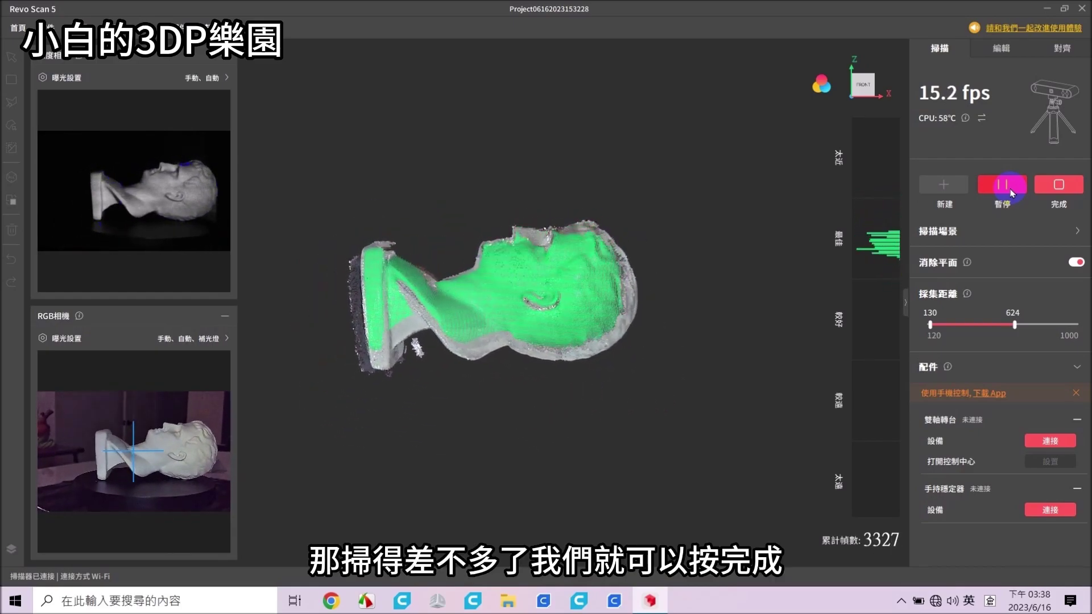
left_click(1059, 193)
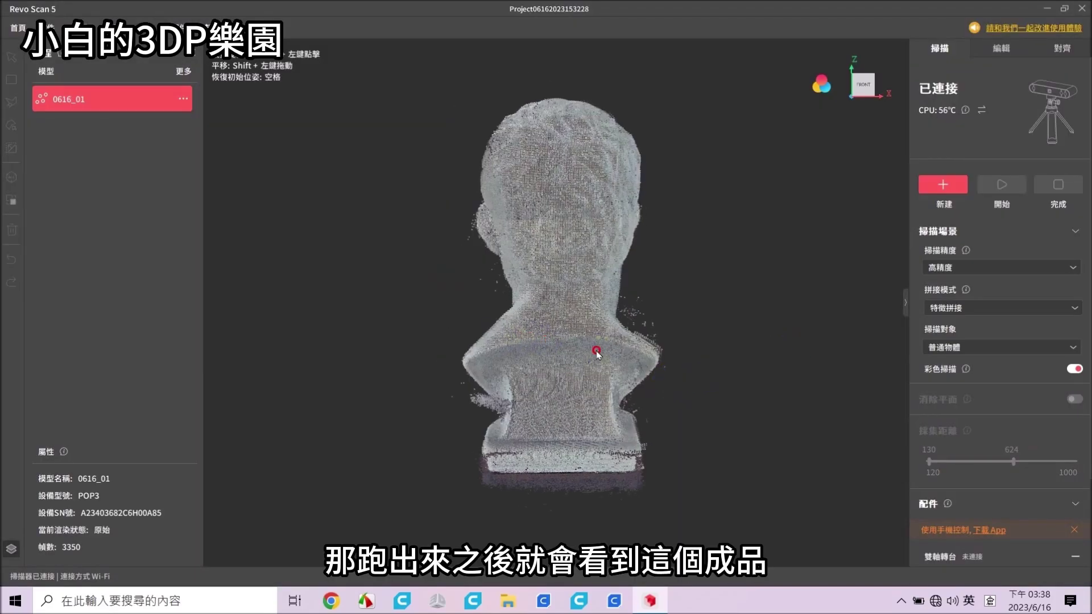
- Show the point cloud in a single colour and bring up the manual editing options
mouse_move(596, 351)
left_mouse_down()
mouse_move(649, 302)
mouse_move(743, 244)
mouse_move(711, 309)
mouse_move(541, 383)
mouse_move(592, 319)
left_mouse_up()
left_click(822, 84)
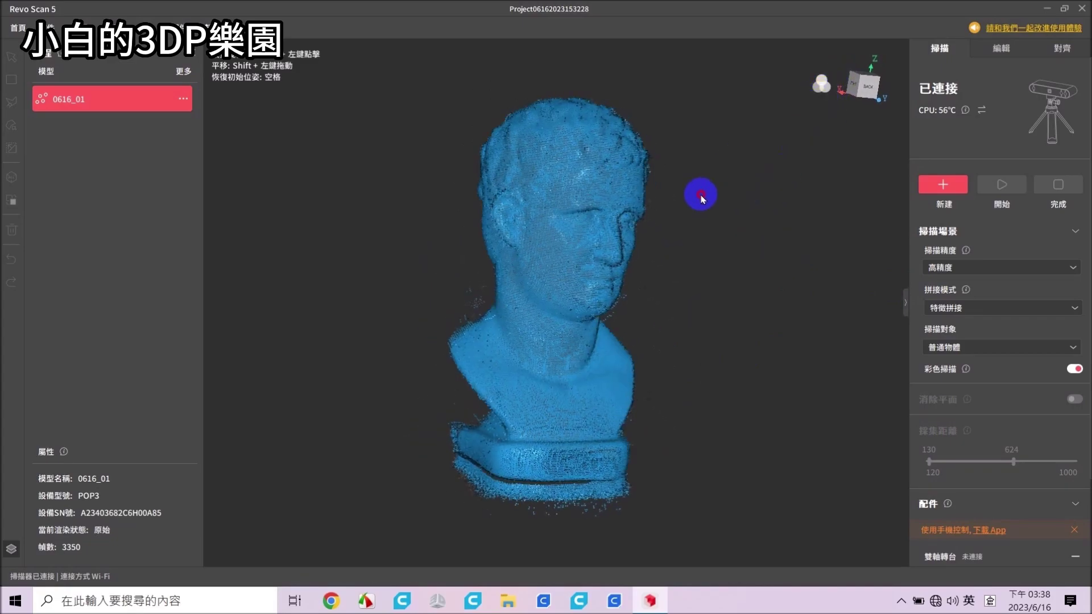
mouse_move(702, 198)
left_mouse_down()
mouse_move(595, 295)
mouse_move(663, 295)
mouse_move(412, 345)
mouse_move(432, 410)
mouse_move(707, 415)
mouse_move(758, 342)
mouse_move(444, 302)
mouse_move(565, 200)
mouse_move(597, 195)
left_mouse_up()
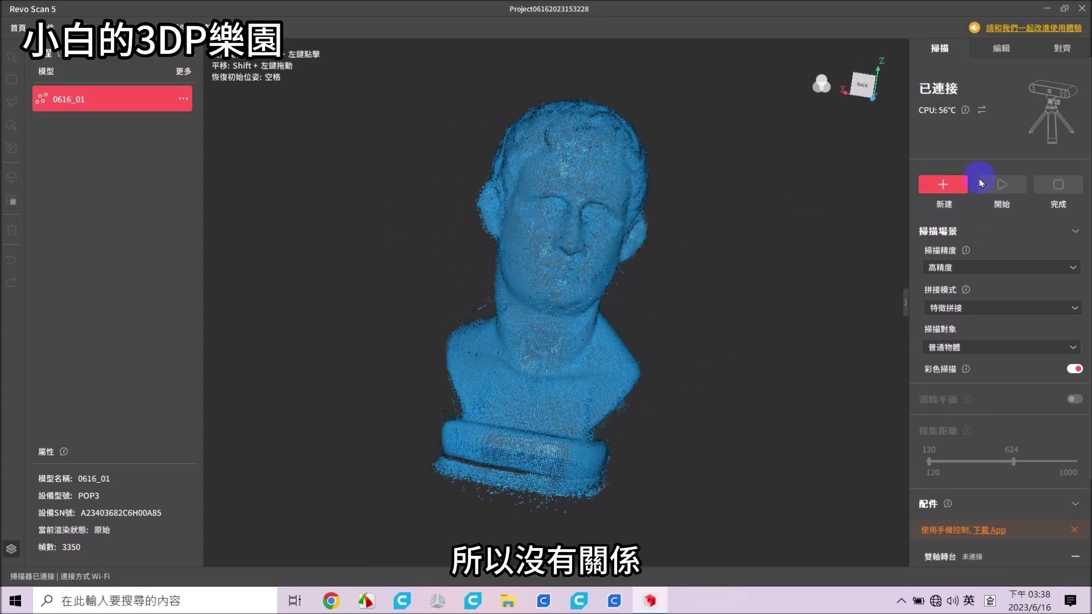
left_click(1008, 55)
left_click(962, 93)
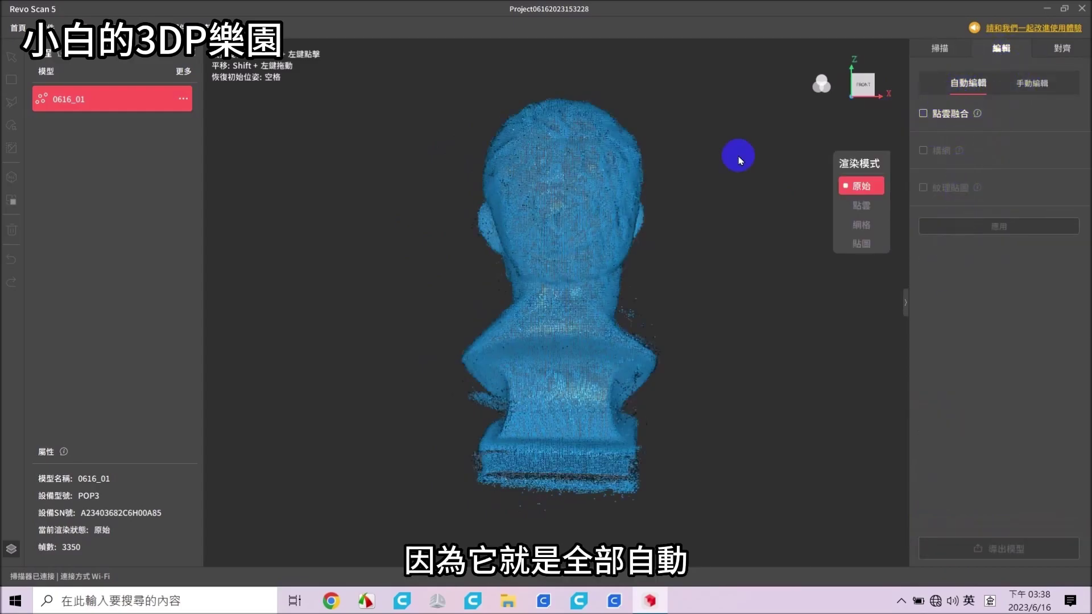
mouse_move(736, 156)
left_mouse_down()
mouse_move(332, 163)
mouse_move(483, 385)
mouse_move(454, 442)
left_mouse_up()
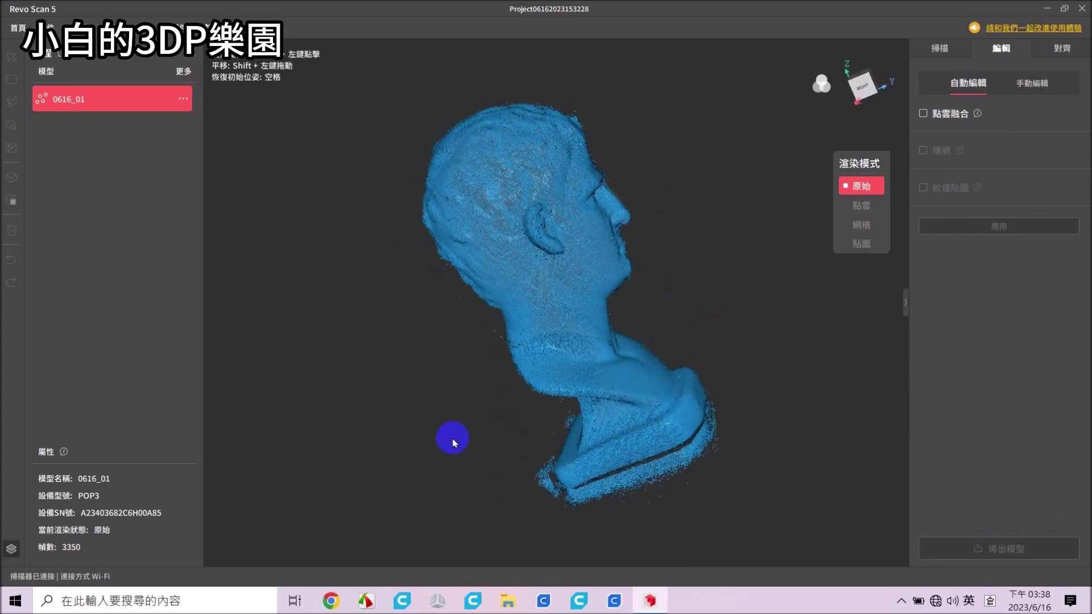
left_click(1034, 86)
- Fuse the point cloud with advanced fusion at 0.20 mm point spacing, giving 405071 points
left_click(1031, 152)
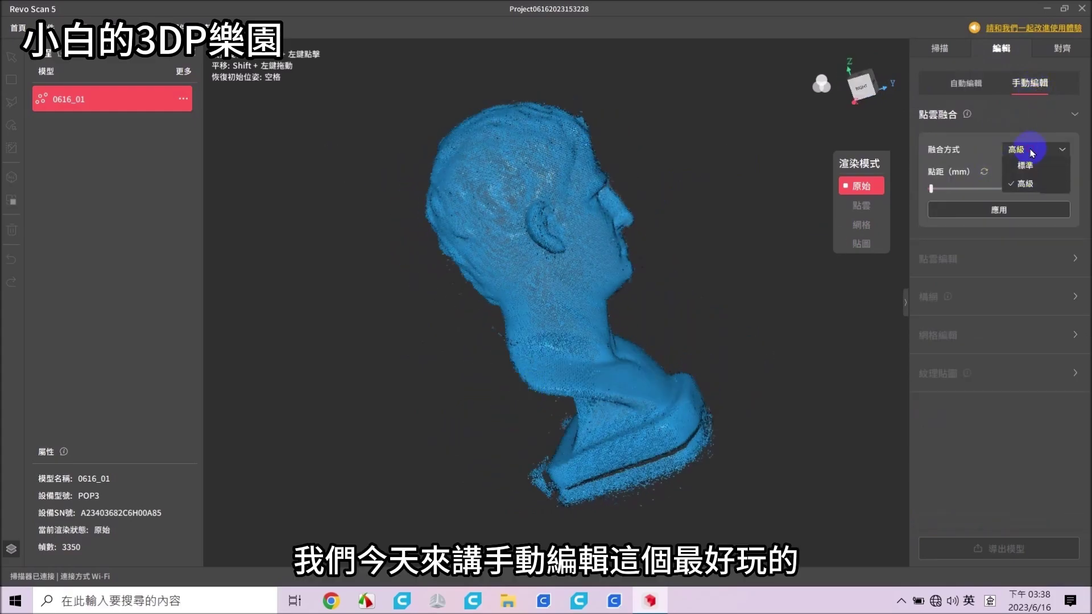
left_click(1018, 170)
mouse_move(727, 229)
left_mouse_down()
mouse_move(565, 263)
mouse_move(586, 297)
mouse_move(592, 349)
left_mouse_up()
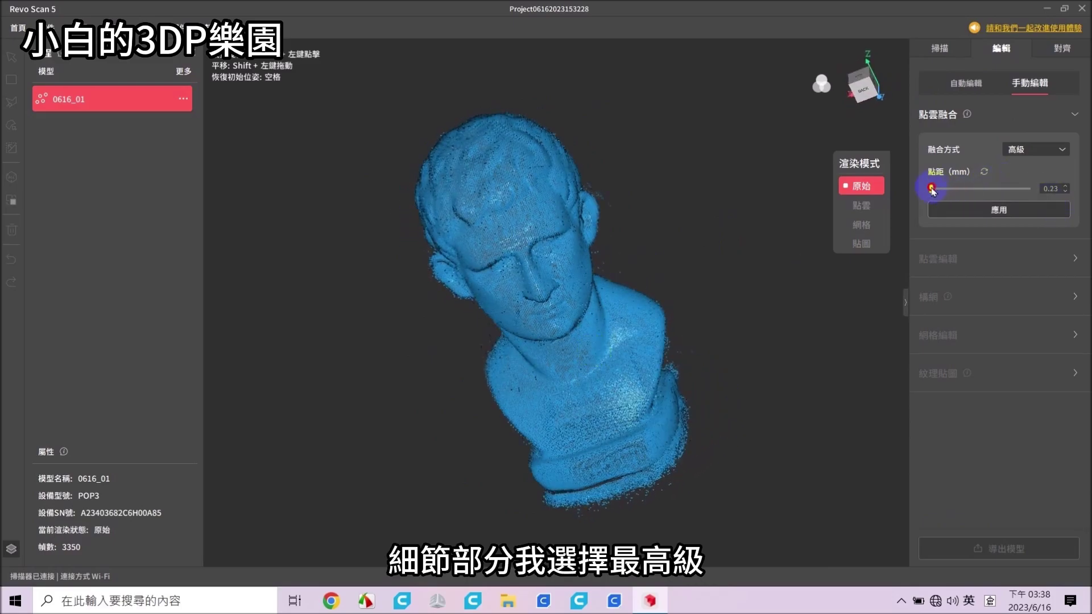
left_click_drag(932, 190, 927, 201)
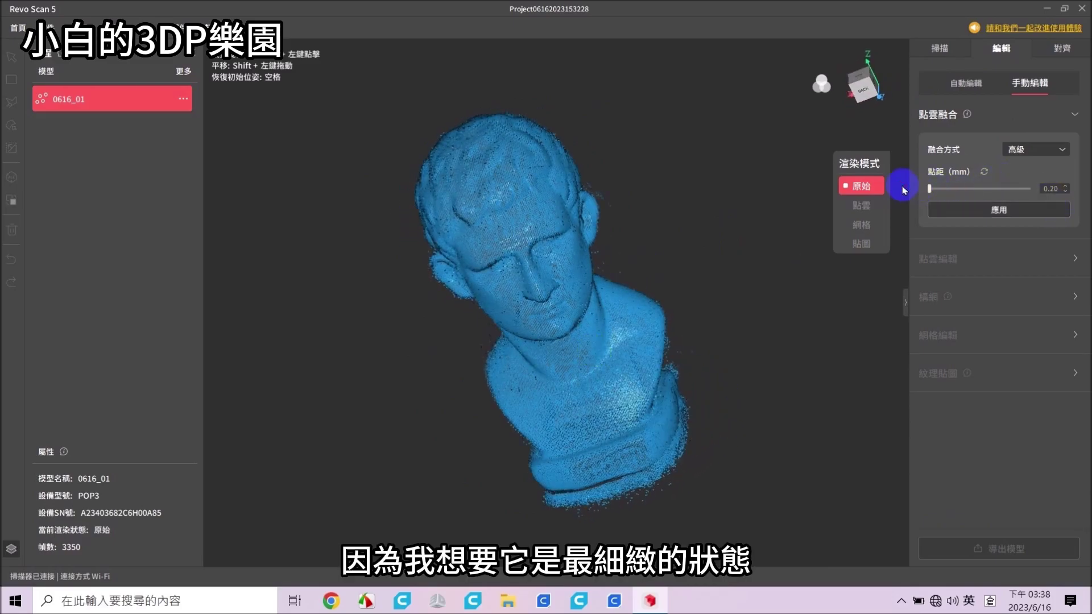
left_click(978, 211)
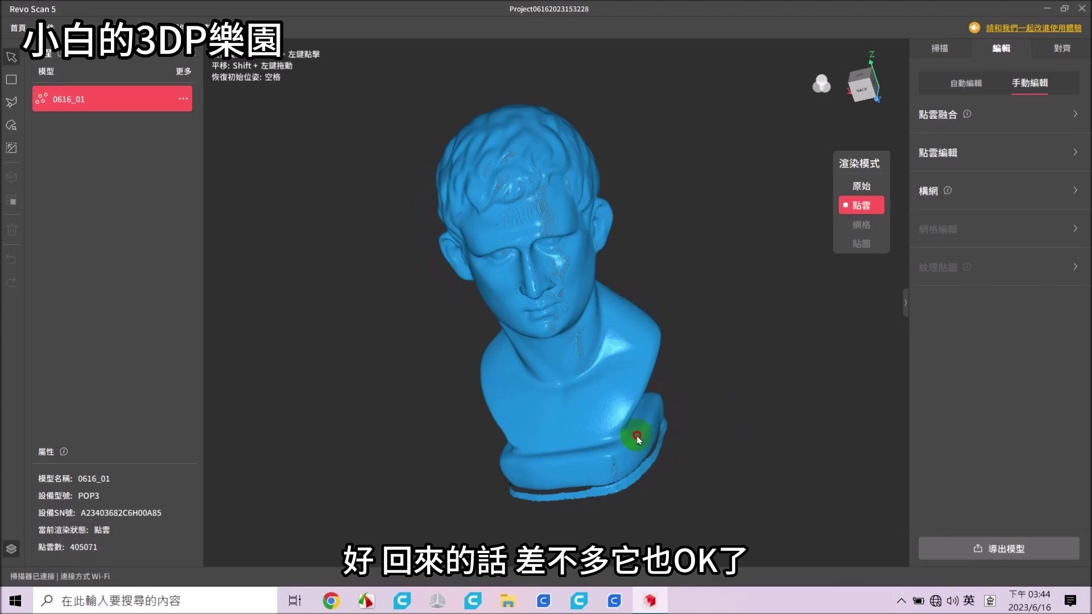
mouse_move(634, 439)
left_mouse_down()
mouse_move(488, 361)
mouse_move(609, 288)
mouse_move(375, 258)
mouse_move(541, 288)
mouse_move(646, 371)
mouse_move(658, 405)
mouse_move(595, 394)
mouse_move(609, 341)
mouse_move(597, 366)
left_mouse_up()
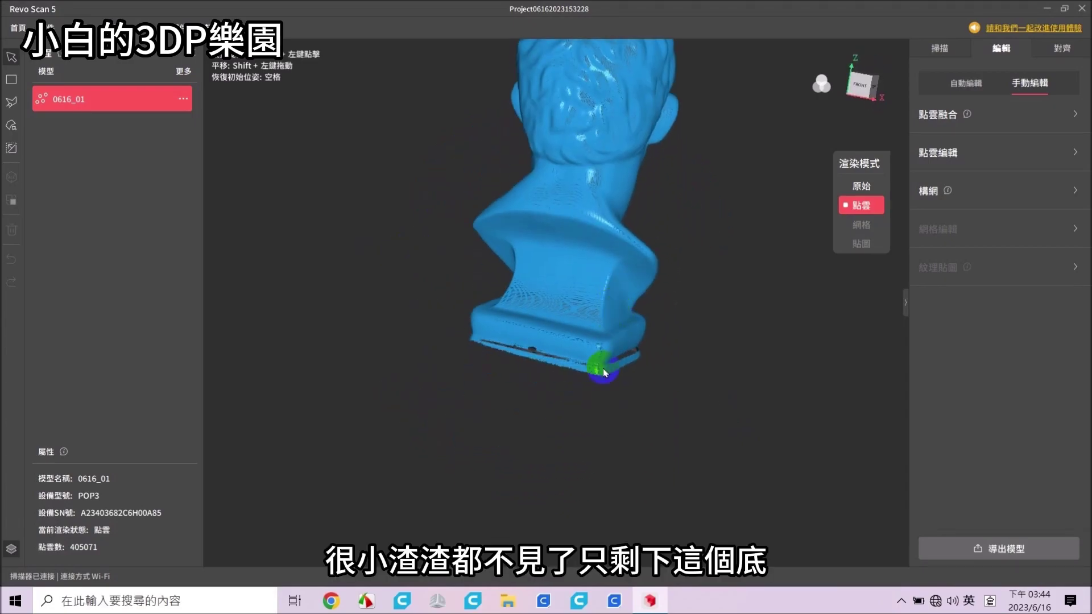
- Zoom and orbit around the bust, then reset to a raised front view
scroll(602, 368, "up", 2)
scroll(622, 411, "up", 3)
mouse_move(623, 414)
left_mouse_down()
mouse_move(529, 334)
mouse_move(650, 285)
mouse_move(617, 276)
mouse_move(494, 354)
left_mouse_up()
scroll(658, 304, "down", 2)
scroll(677, 290, "down", 2)
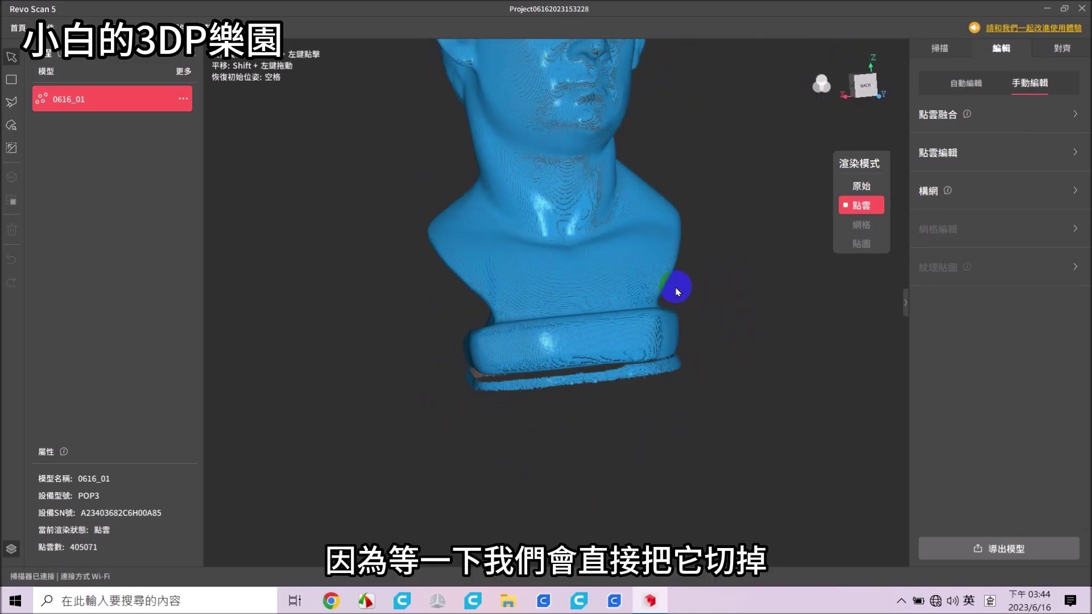
key("space")
mouse_move(651, 334)
left_mouse_down()
mouse_move(441, 329)
mouse_move(407, 313)
mouse_move(496, 310)
mouse_move(520, 339)
left_mouse_up()
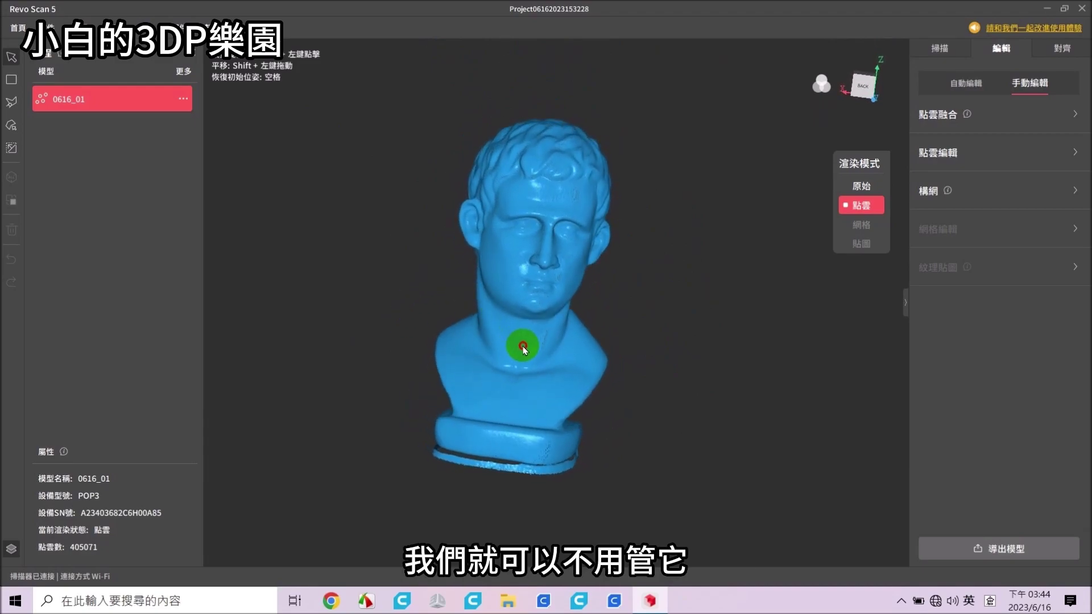
- Run overlap detection at 1.04 mm distance, finding no overlapping points
left_click(1062, 157)
left_click(1001, 191)
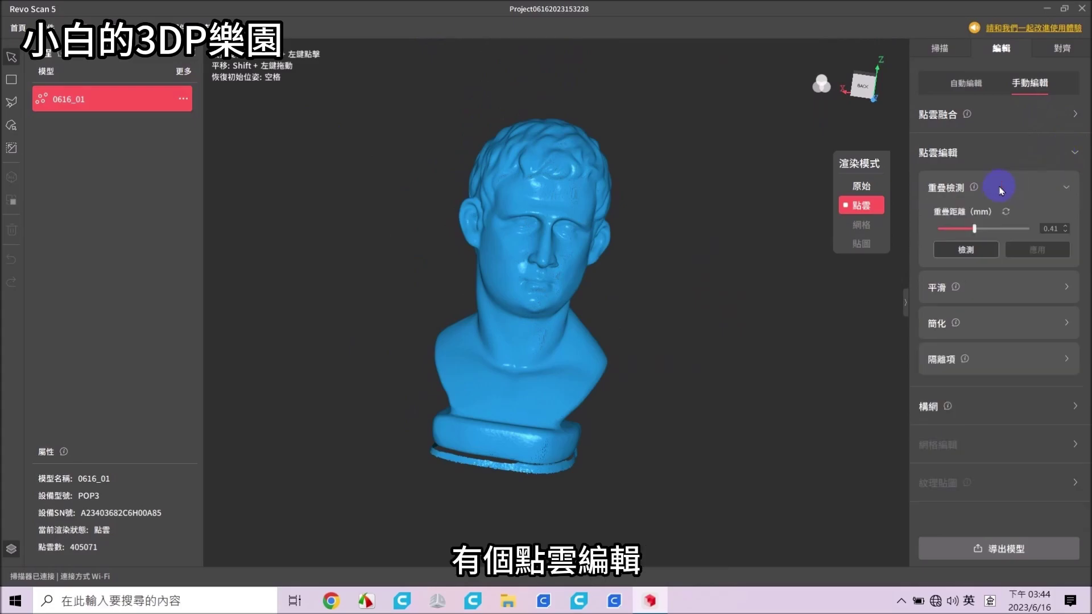
left_click_drag(974, 228, 914, 224)
left_click(965, 250)
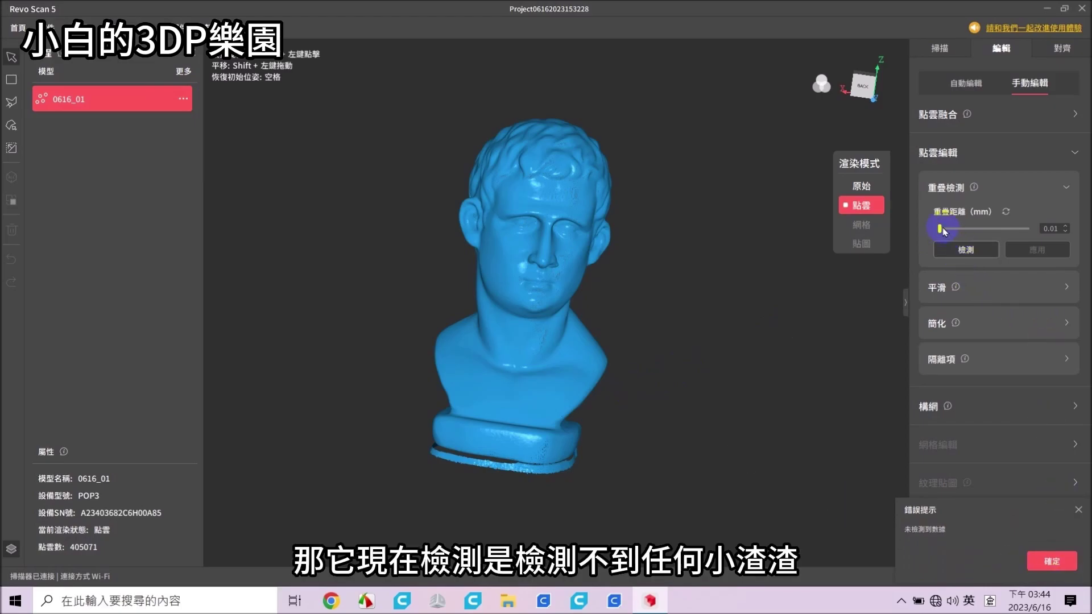
left_click(973, 250)
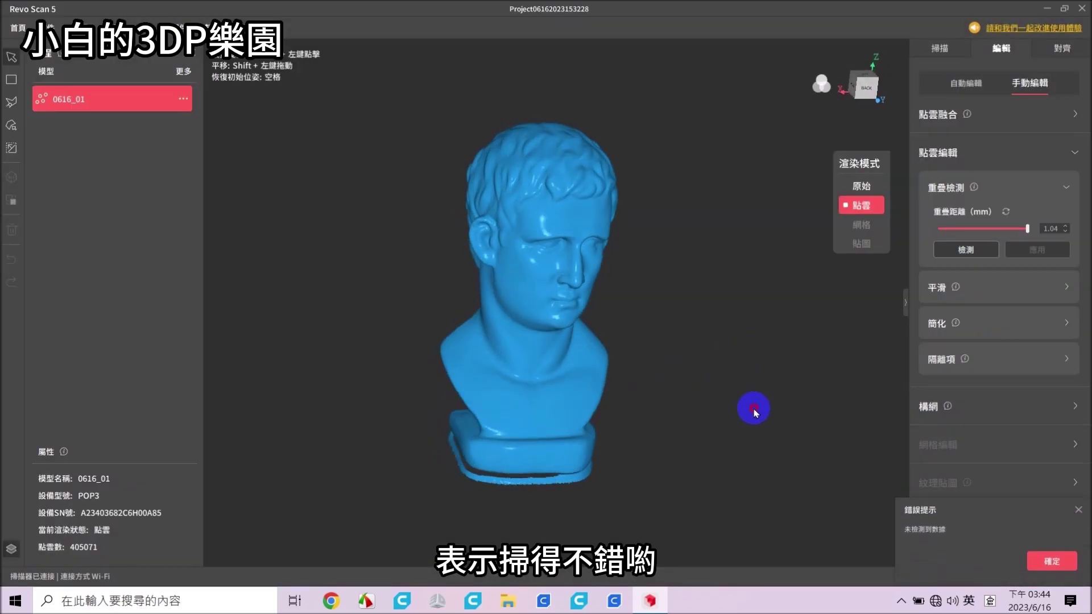
mouse_move(756, 408)
left_mouse_down()
mouse_move(624, 446)
mouse_move(639, 273)
left_mouse_up()
scroll(643, 422, "up", 2)
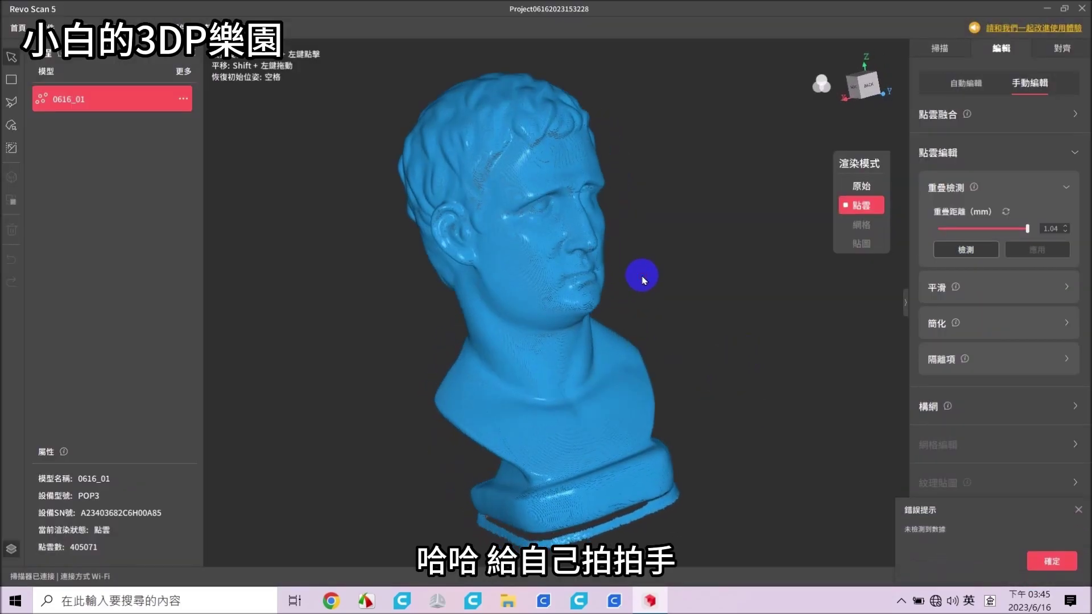
left_click(1067, 189)
- Review the smoothing and simplification (0.41 mm) panels, closing both without applying
left_click(1003, 222)
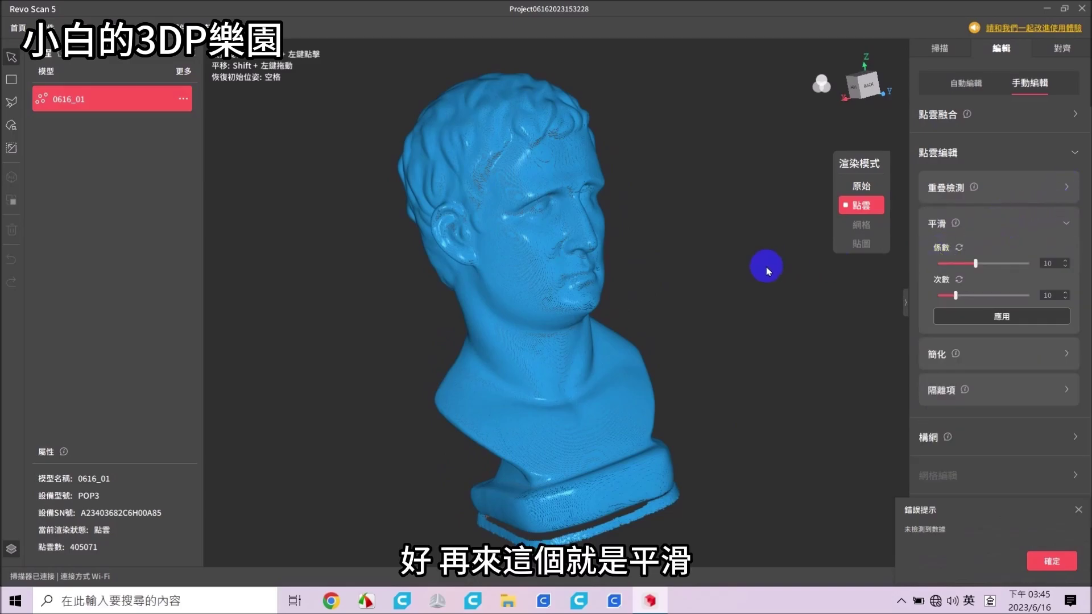
left_click_drag(698, 282, 531, 317)
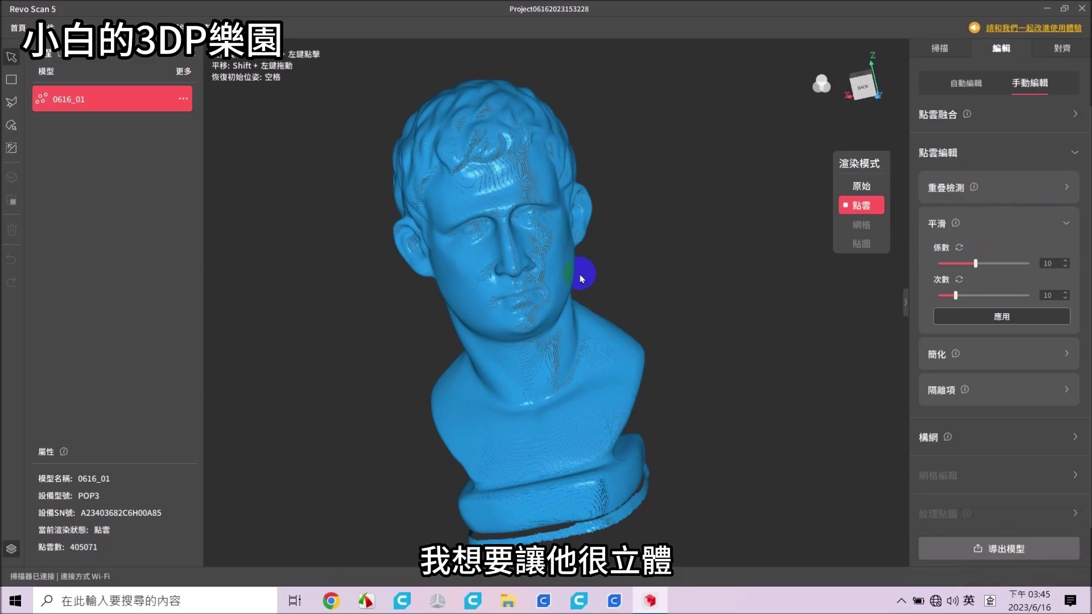
left_click_drag(581, 278, 704, 261)
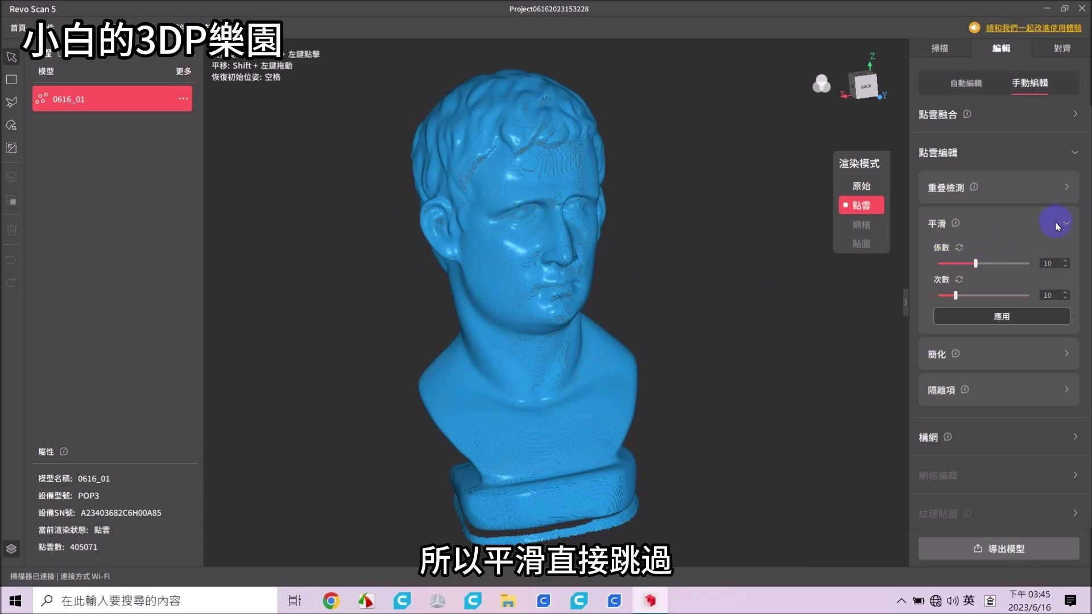
left_click(1056, 225)
left_click(1067, 259)
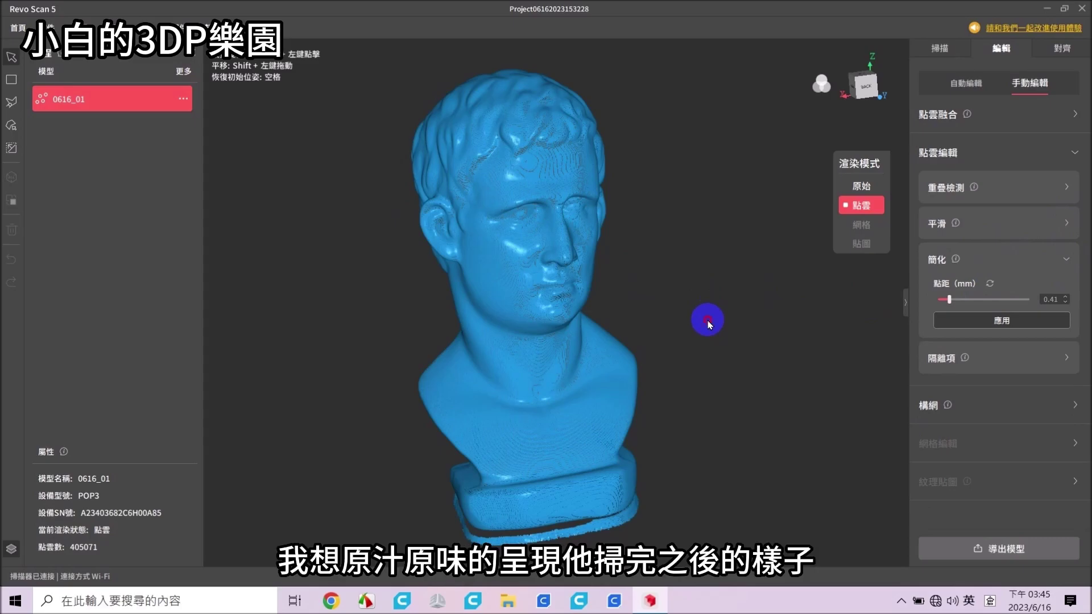
mouse_move(707, 319)
left_mouse_down()
mouse_move(451, 330)
mouse_move(444, 263)
mouse_move(575, 309)
mouse_move(646, 317)
left_mouse_up()
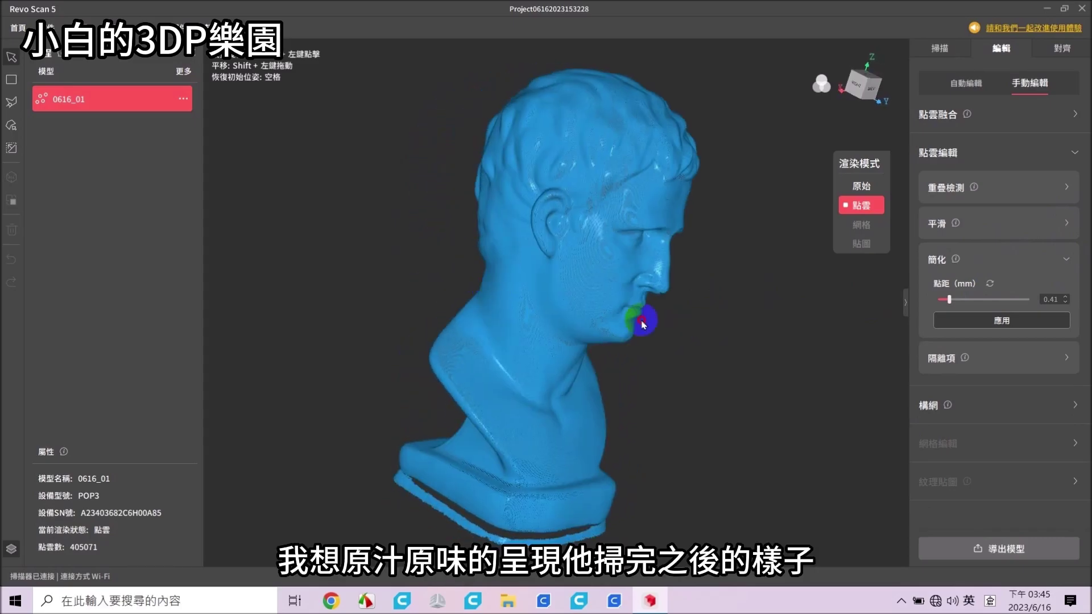
left_click(1066, 262)
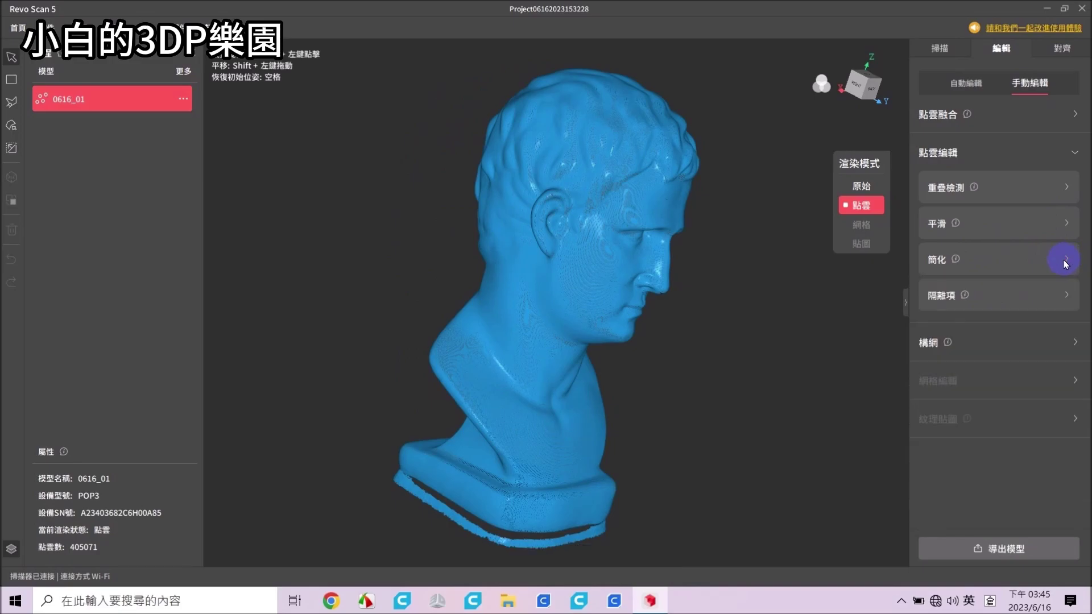
- Detect and delete isolated stray points at a 1% isolation rate, leaving 404,472 points
left_click(1067, 298)
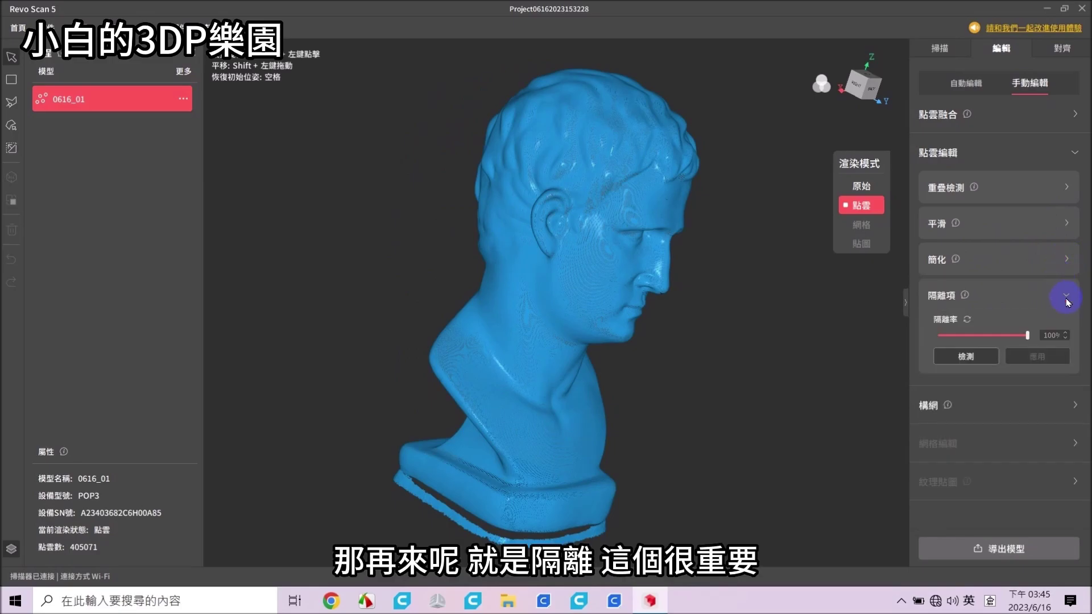
left_click_drag(779, 322, 650, 256)
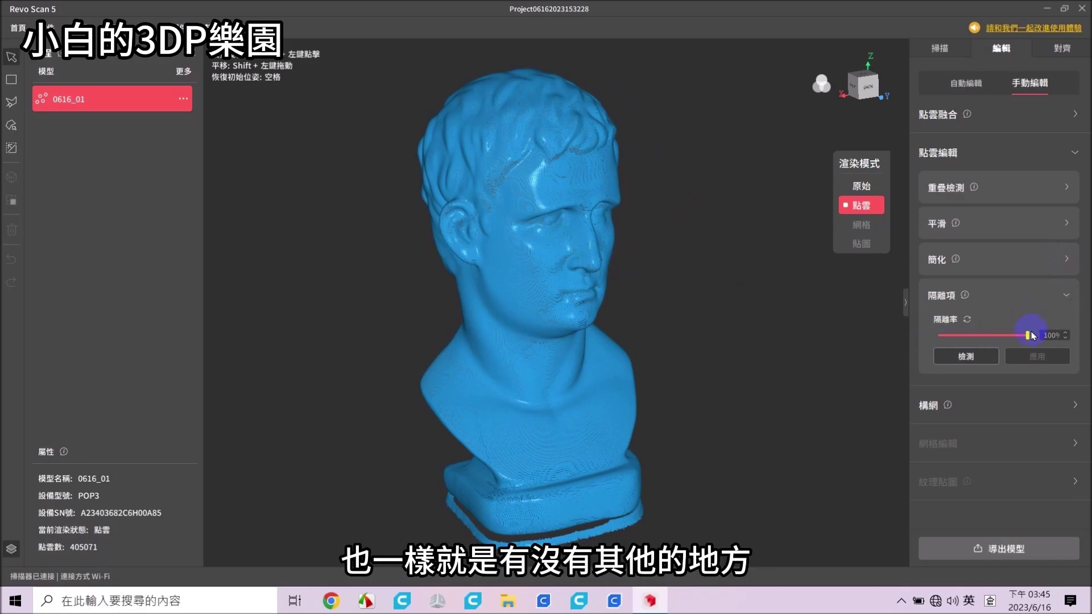
mouse_move(974, 337)
left_mouse_down()
mouse_move(748, 361)
mouse_move(697, 336)
mouse_move(710, 297)
mouse_move(728, 304)
left_mouse_up()
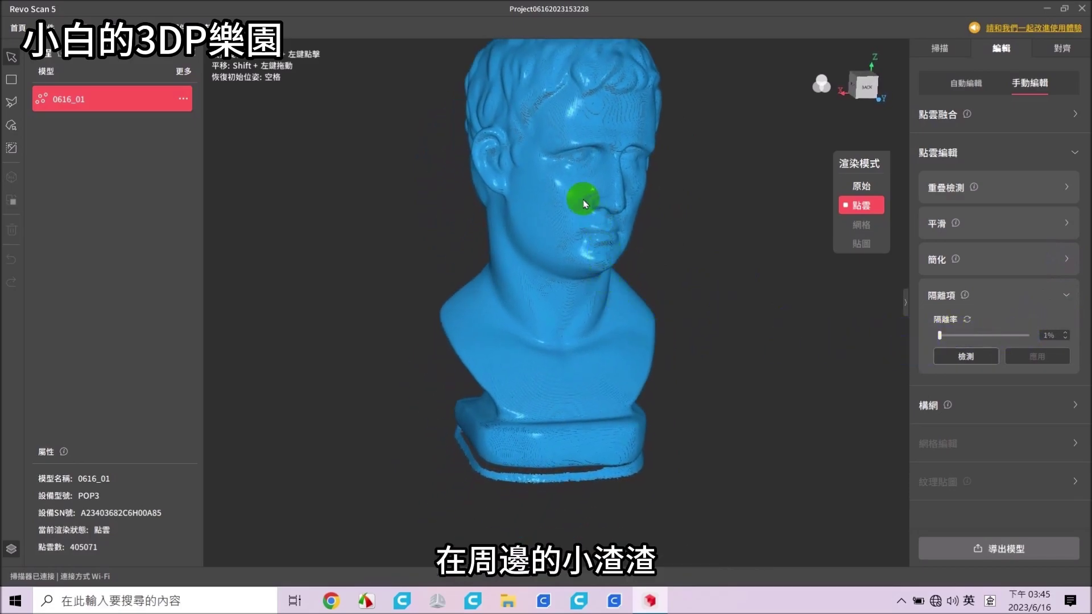
left_click(978, 356)
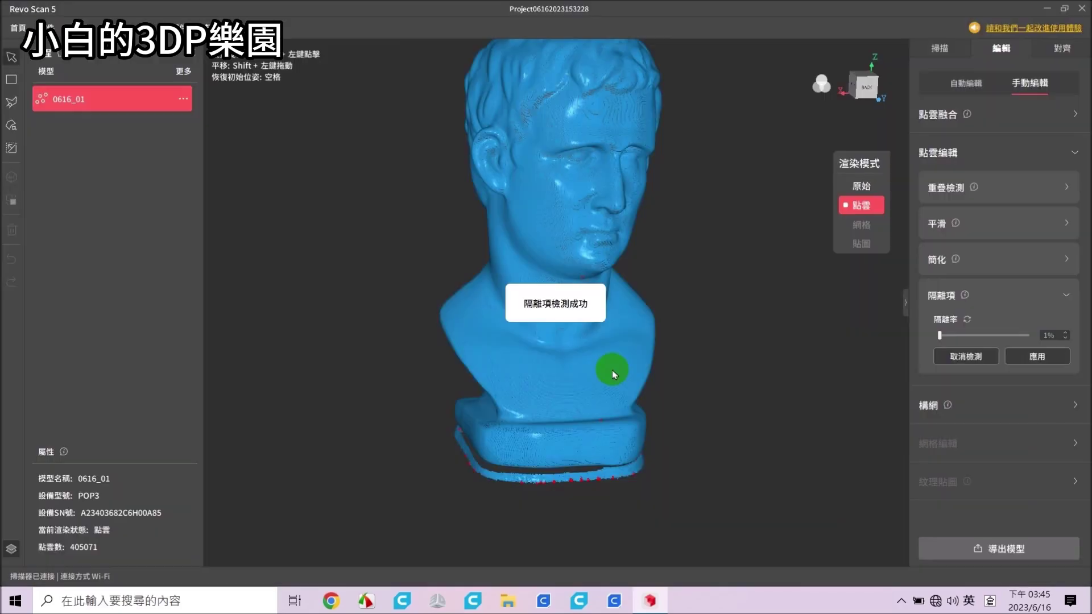
mouse_move(609, 368)
left_mouse_down()
mouse_move(666, 453)
mouse_move(704, 439)
mouse_move(598, 464)
left_mouse_up()
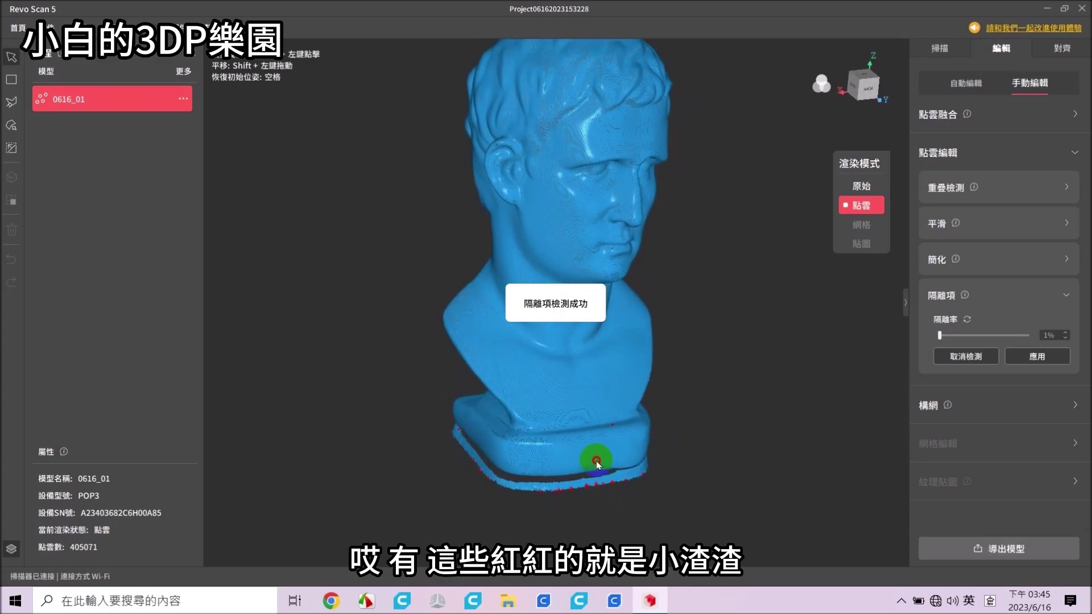
left_click(1034, 359)
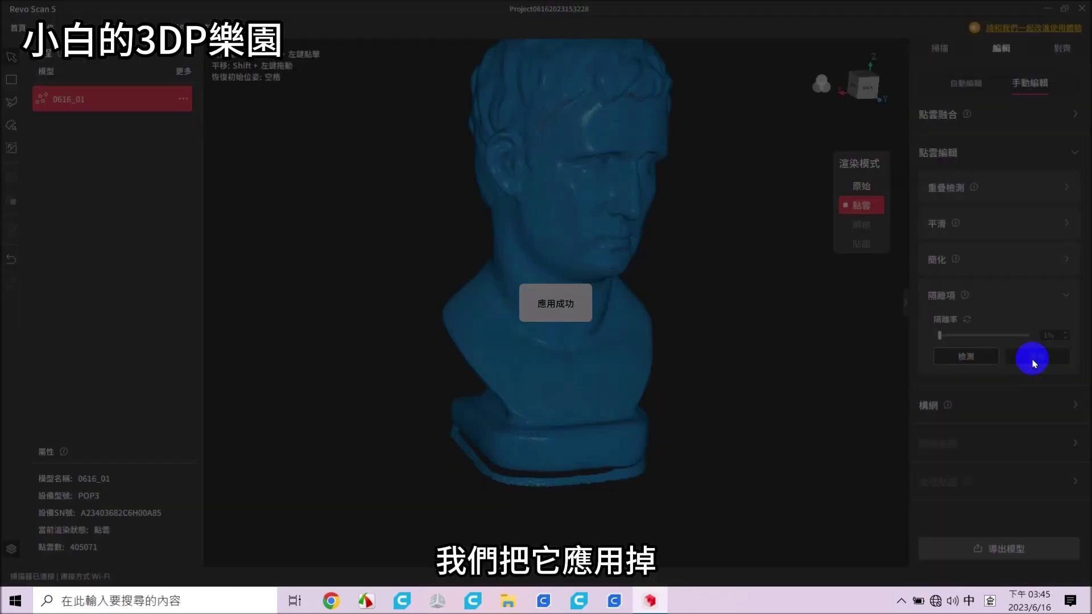
left_click_drag(683, 459, 732, 483)
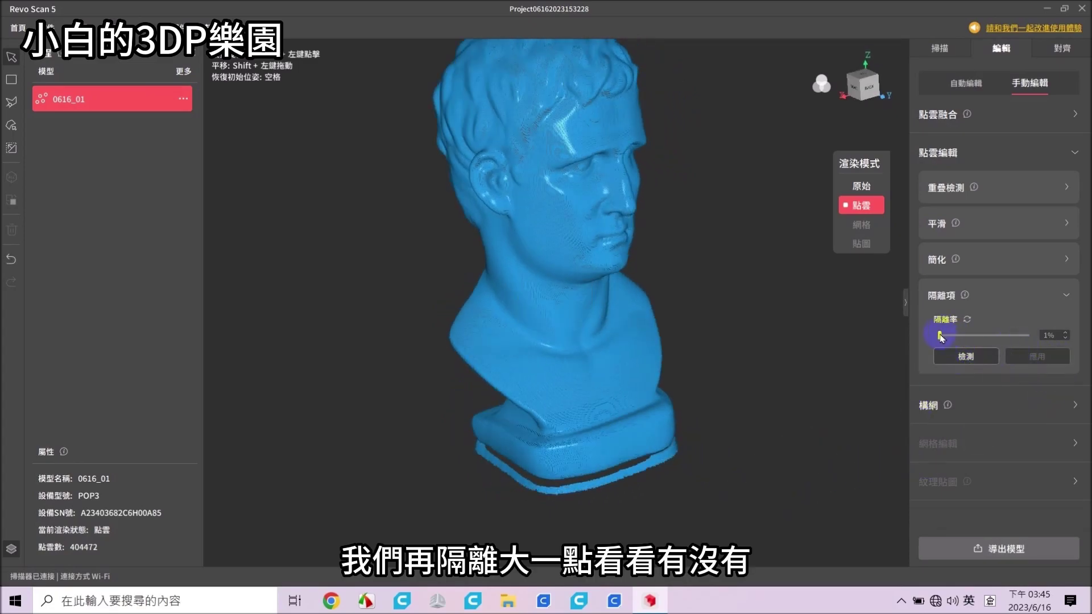
- Recheck for isolated points at higher rates (52%, 100%), finding none, and dismiss the notice
left_click_drag(940, 336, 1028, 336)
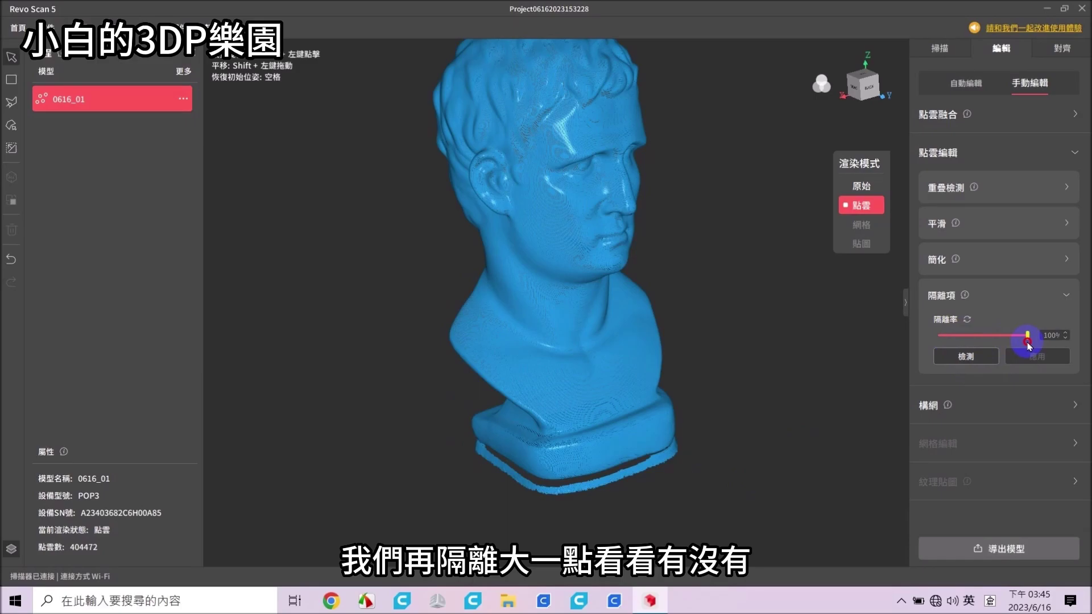
left_click(960, 357)
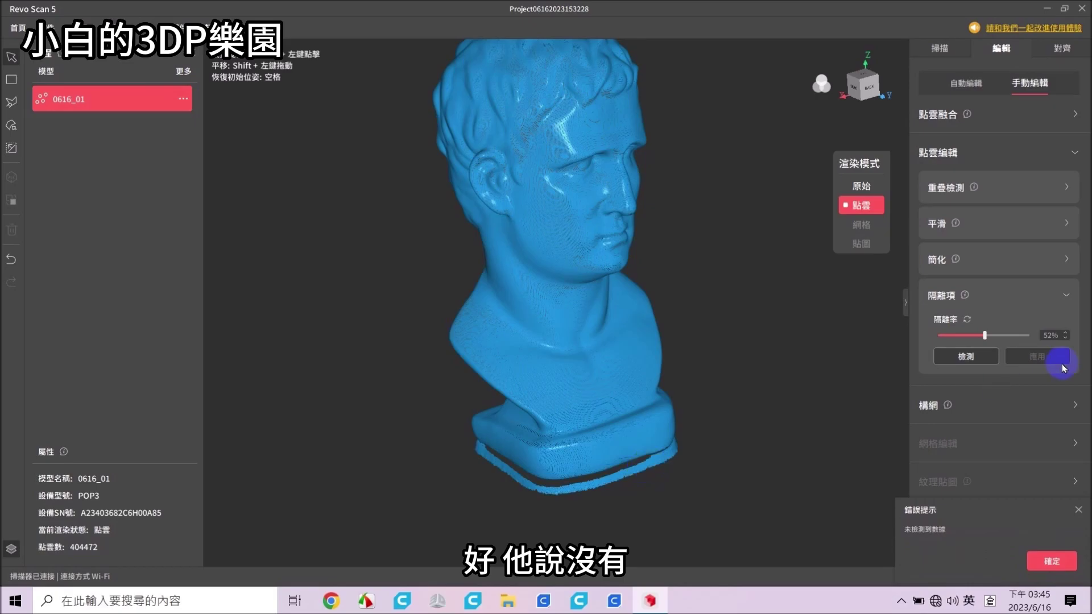
left_click(966, 357)
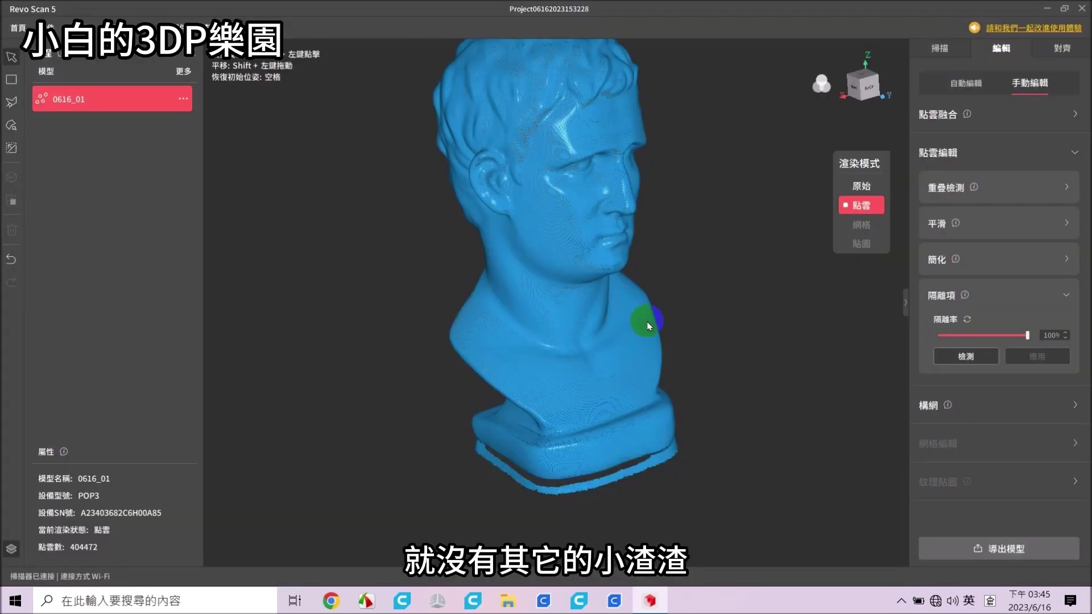
left_click_drag(720, 366, 863, 451)
left_click(1078, 509)
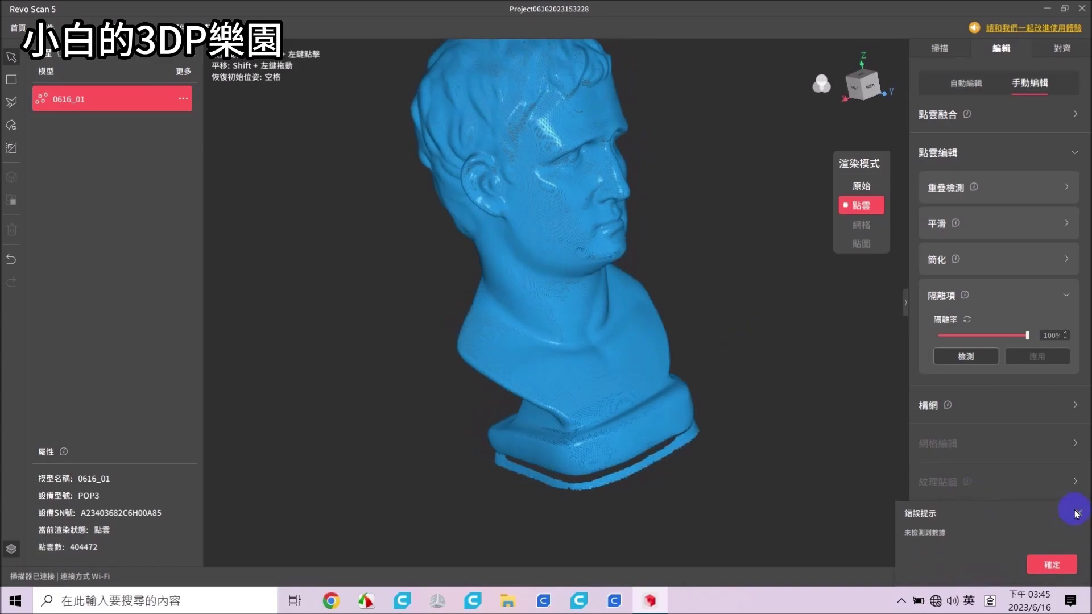
left_click(1068, 294)
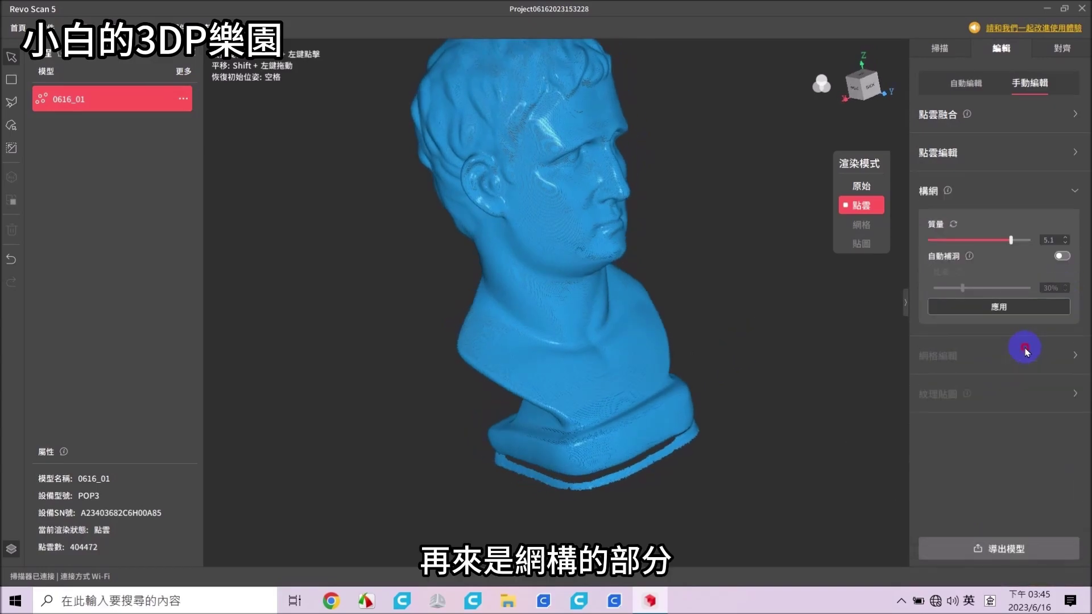
- Mesh the bust point cloud at quality 6.0 with automatic hole filling off
left_click(1027, 348)
mouse_move(690, 300)
left_mouse_down()
mouse_move(540, 352)
mouse_move(410, 317)
mouse_move(553, 380)
left_mouse_up()
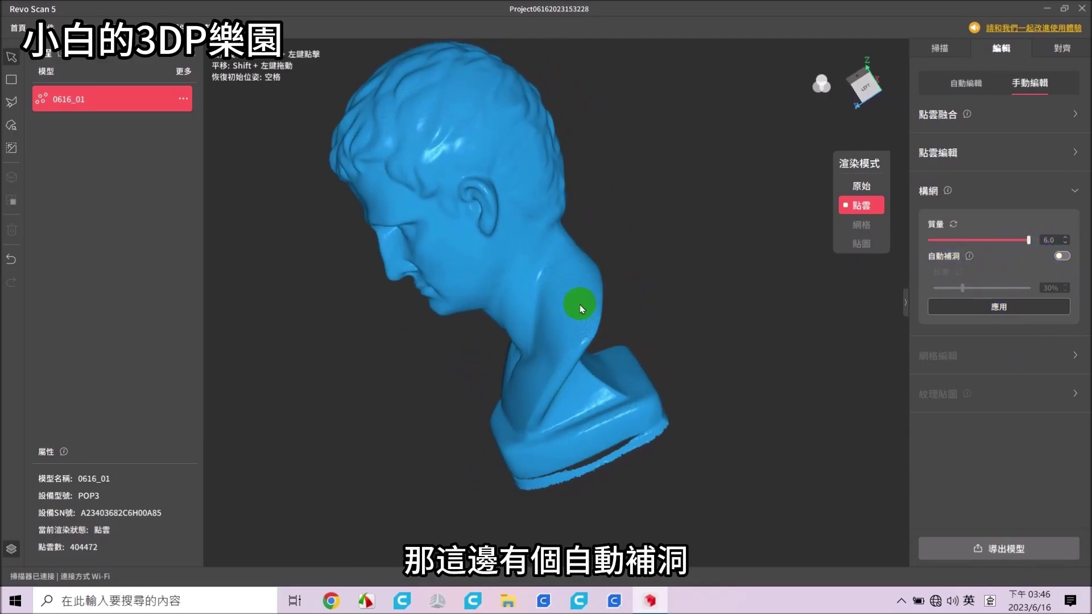
mouse_move(578, 303)
left_mouse_down()
mouse_move(551, 324)
mouse_move(447, 335)
mouse_move(629, 313)
mouse_move(663, 227)
mouse_move(675, 254)
mouse_move(645, 474)
mouse_move(561, 313)
mouse_move(665, 305)
mouse_move(500, 316)
mouse_move(580, 299)
left_mouse_up()
scroll(580, 299, "up", 2)
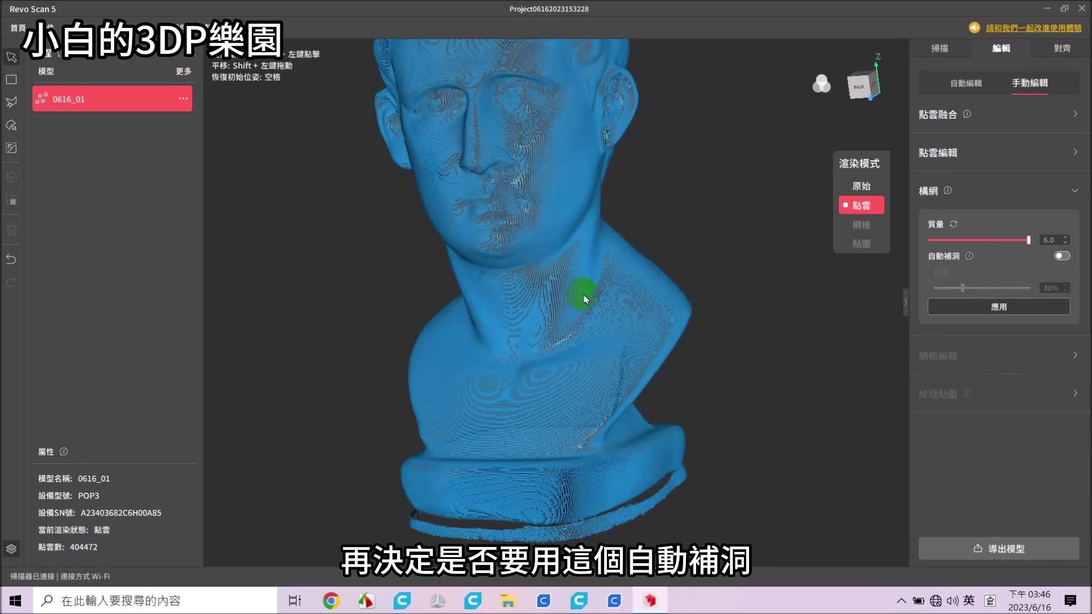
scroll(586, 299, "down", 5)
left_click_drag(654, 312, 687, 358)
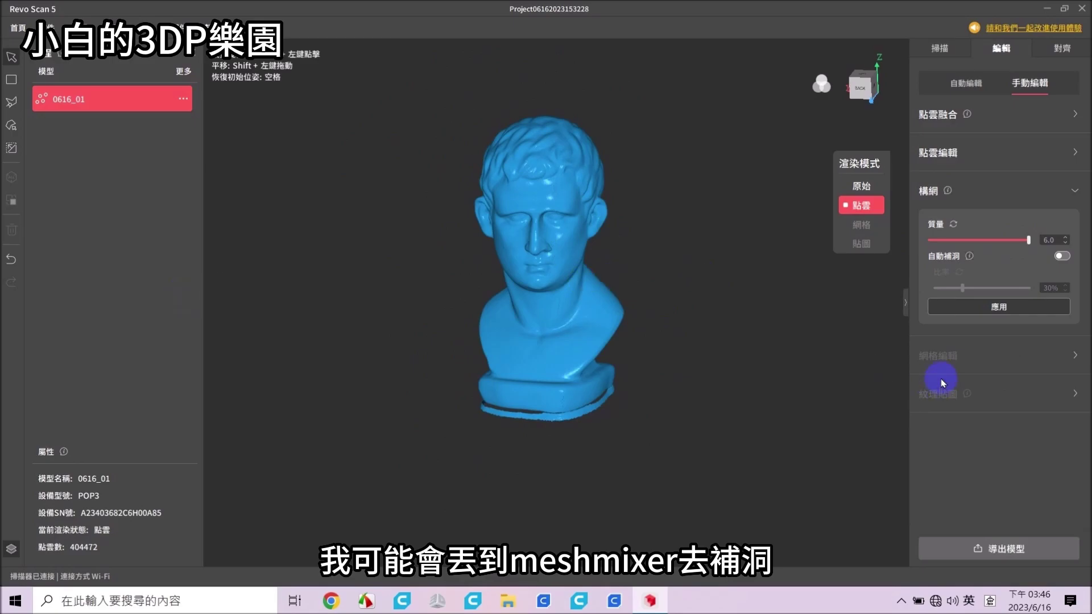
left_click(997, 307)
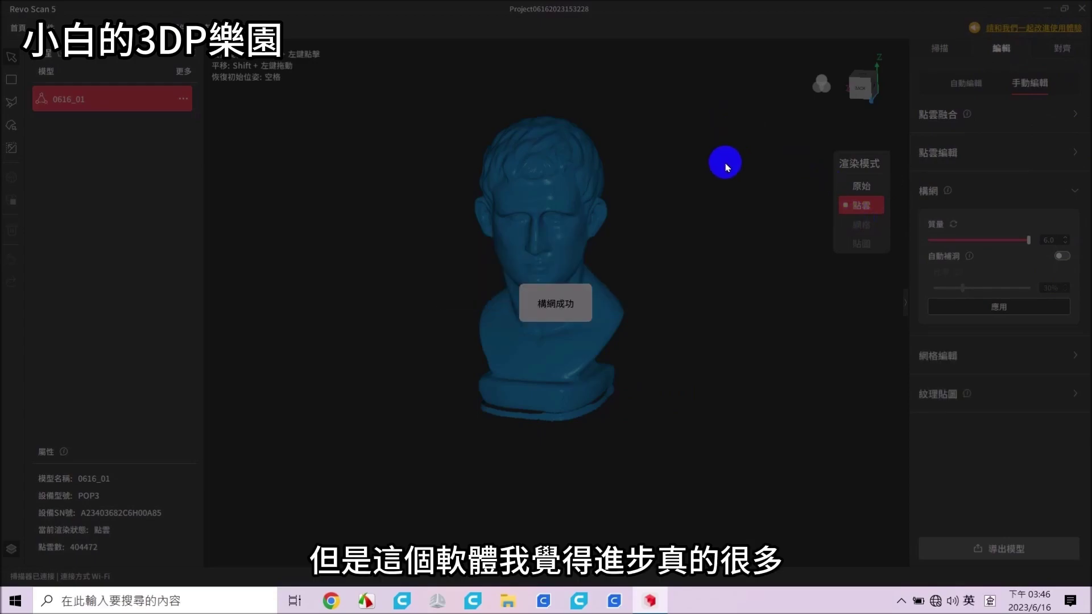
- Zoom in on the meshed bust and turn it to a frontal head view
scroll(669, 313, "up", 1)
scroll(672, 310, "up", 2)
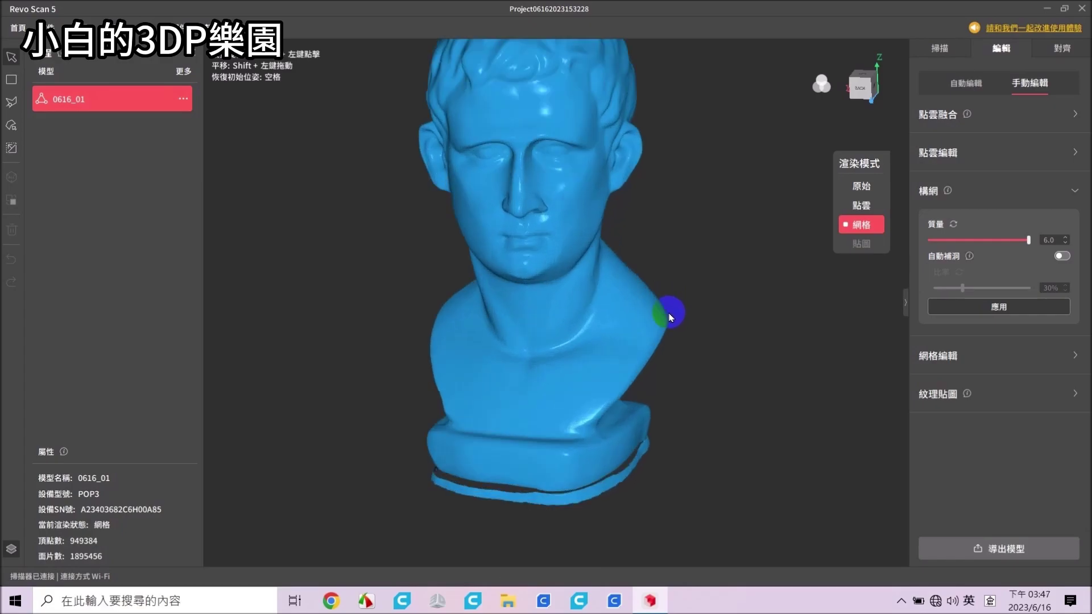
scroll(706, 273, "up", 1)
scroll(714, 266, "up", 1)
scroll(619, 195, "up", 1)
scroll(646, 159, "up", 1)
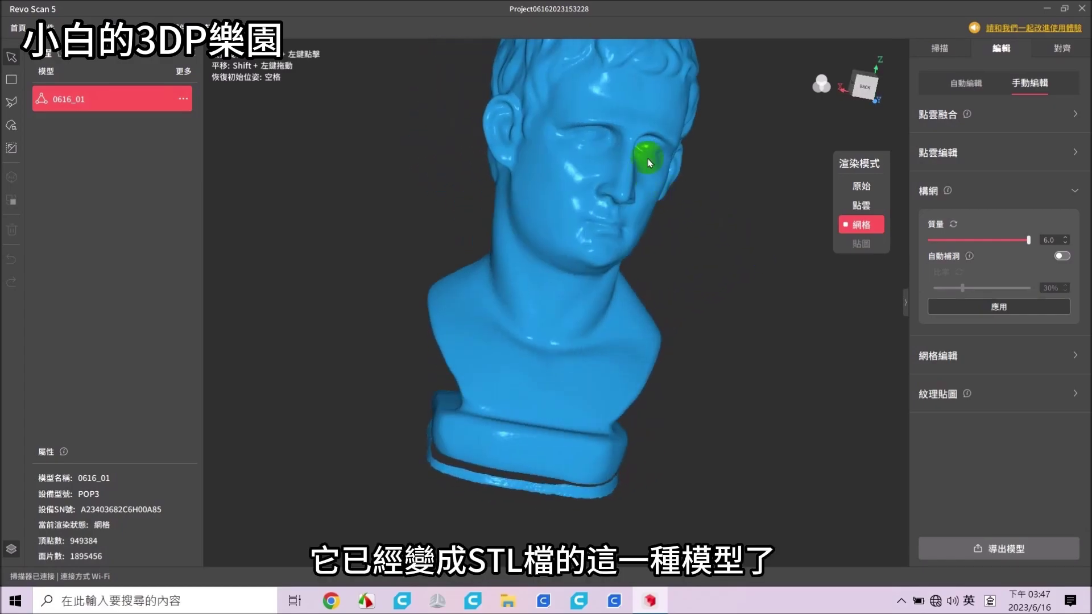
scroll(638, 142, "up", 1)
scroll(646, 146, "up", 1)
mouse_move(645, 147)
left_mouse_down()
mouse_move(578, 309)
mouse_move(602, 233)
mouse_move(540, 287)
mouse_move(483, 302)
mouse_move(437, 296)
mouse_move(648, 302)
left_mouse_up()
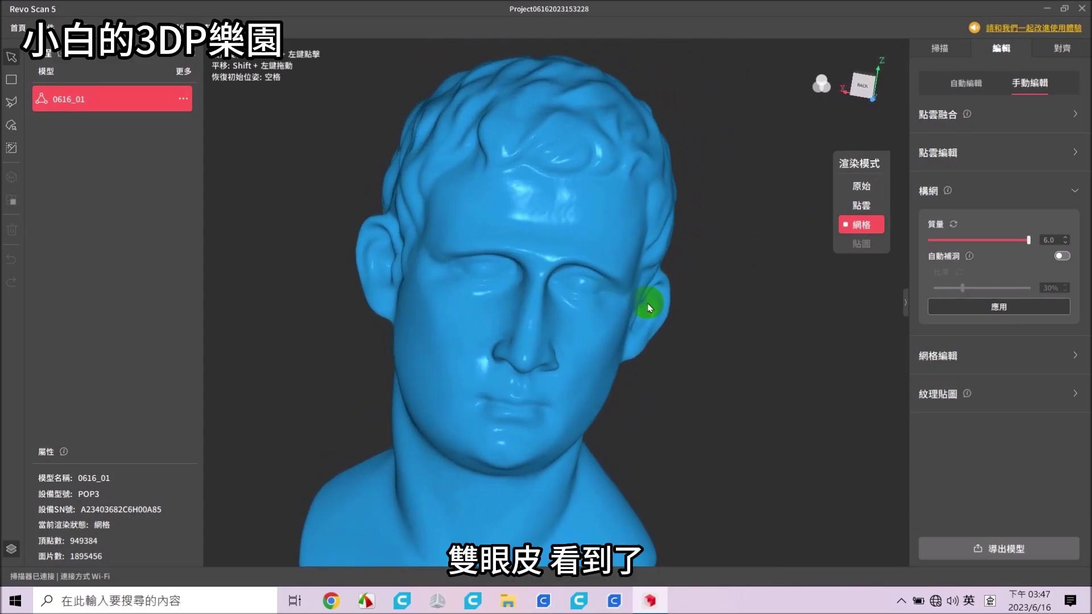
scroll(652, 302, "down", 3)
- Bring up the mesh-editing hole-filling options and turn the bust upright facing forward
left_click(1074, 190)
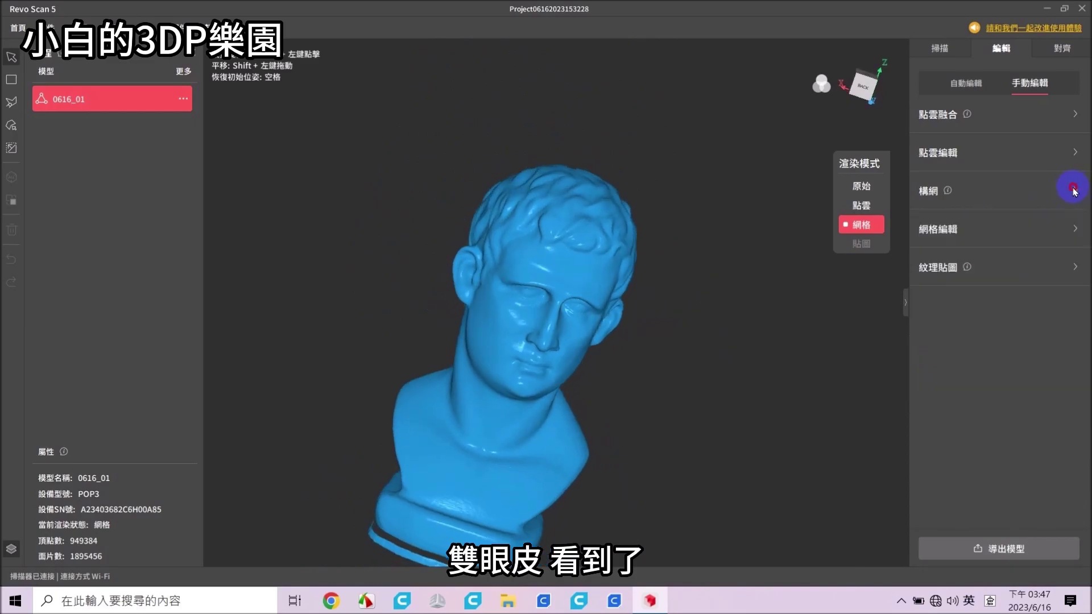
left_click(1051, 228)
mouse_move(610, 263)
left_mouse_down()
mouse_move(505, 199)
mouse_move(685, 243)
left_mouse_up()
mouse_move(715, 319)
left_mouse_down()
mouse_move(616, 388)
mouse_move(702, 429)
mouse_move(710, 353)
left_mouse_up()
- Detect holes and fill the large base hole, giving 965,644 vertices and 1,931,224 faces
left_click(970, 312)
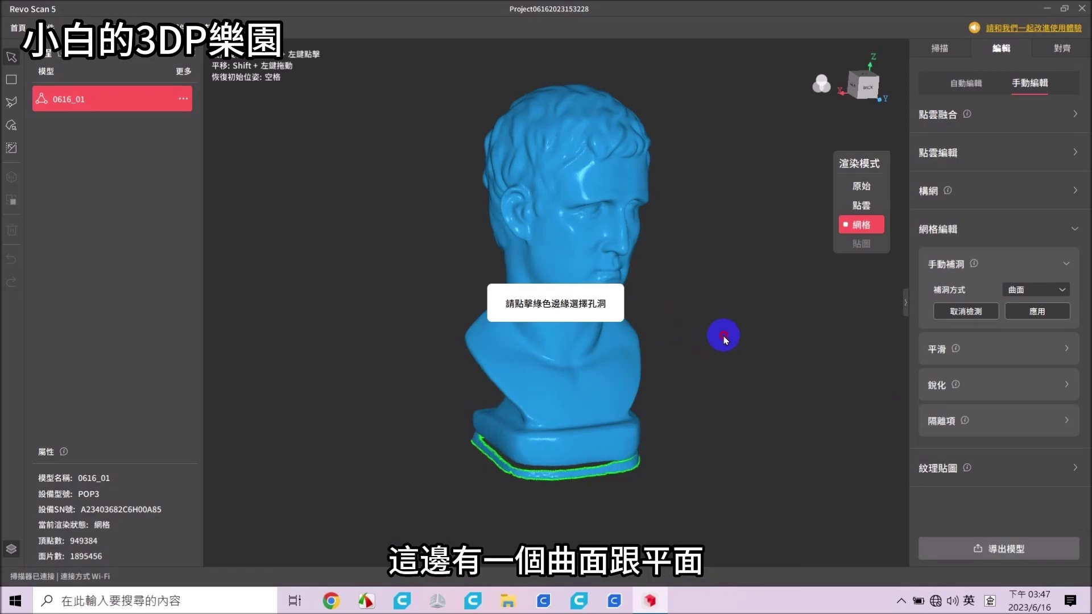
mouse_move(723, 339)
left_mouse_down()
mouse_move(759, 290)
mouse_move(722, 256)
mouse_move(695, 302)
mouse_move(745, 377)
mouse_move(575, 439)
mouse_move(596, 445)
left_mouse_up()
left_click_drag(607, 486, 608, 493)
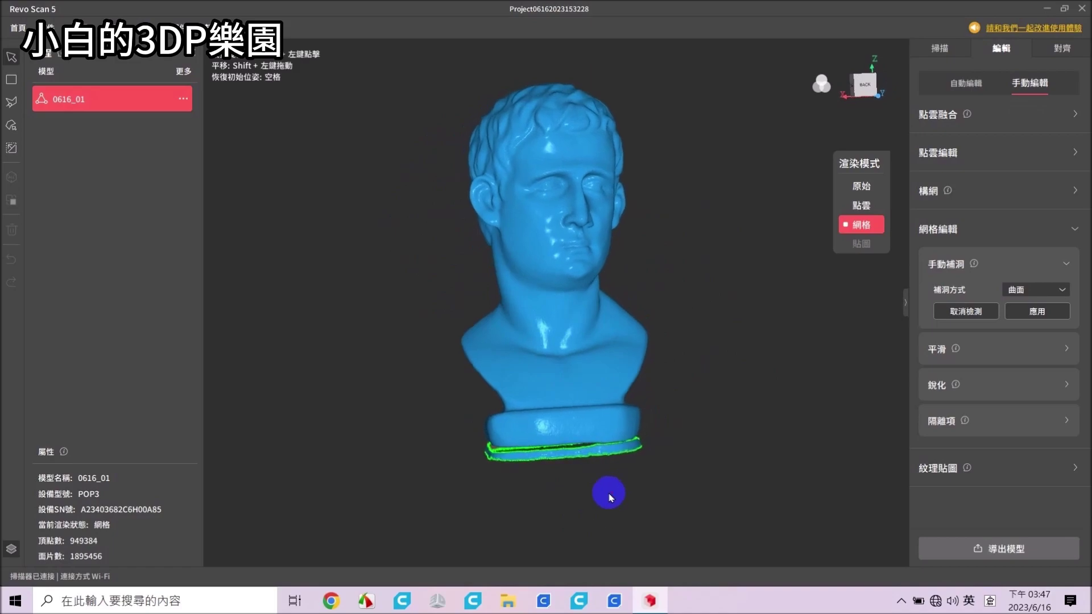
scroll(654, 385, "up", 3)
scroll(676, 312, "up", 2)
scroll(683, 324, "up", 2)
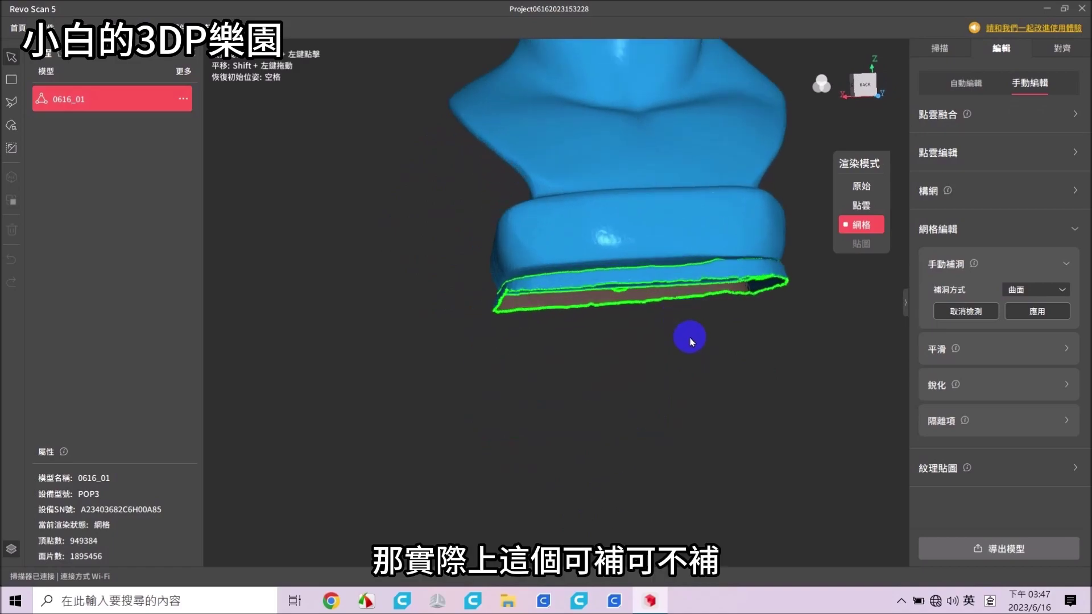
left_click_drag(690, 334, 692, 414)
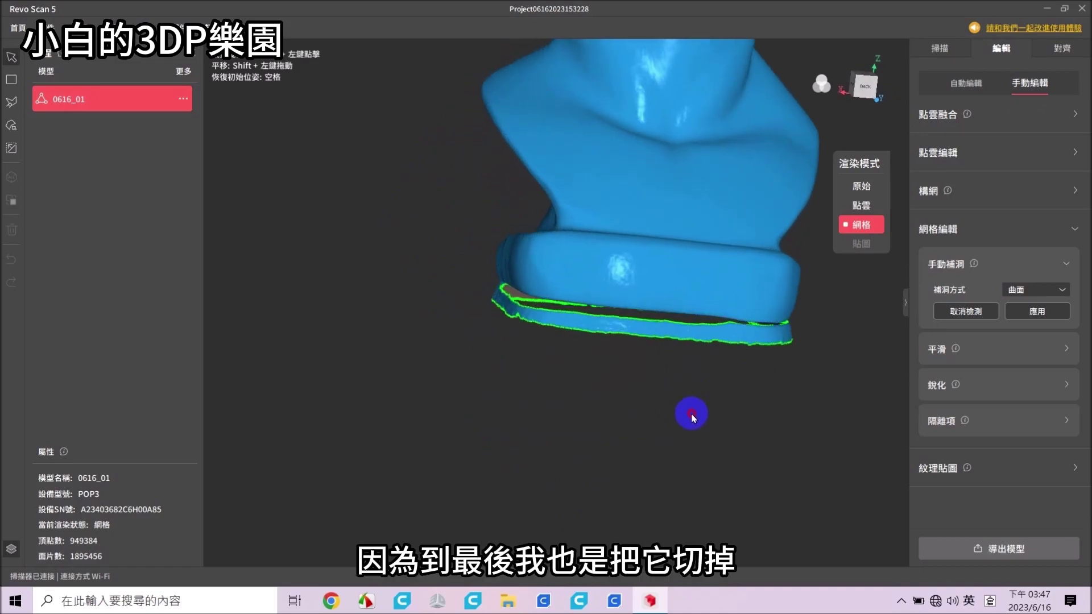
left_click(651, 341)
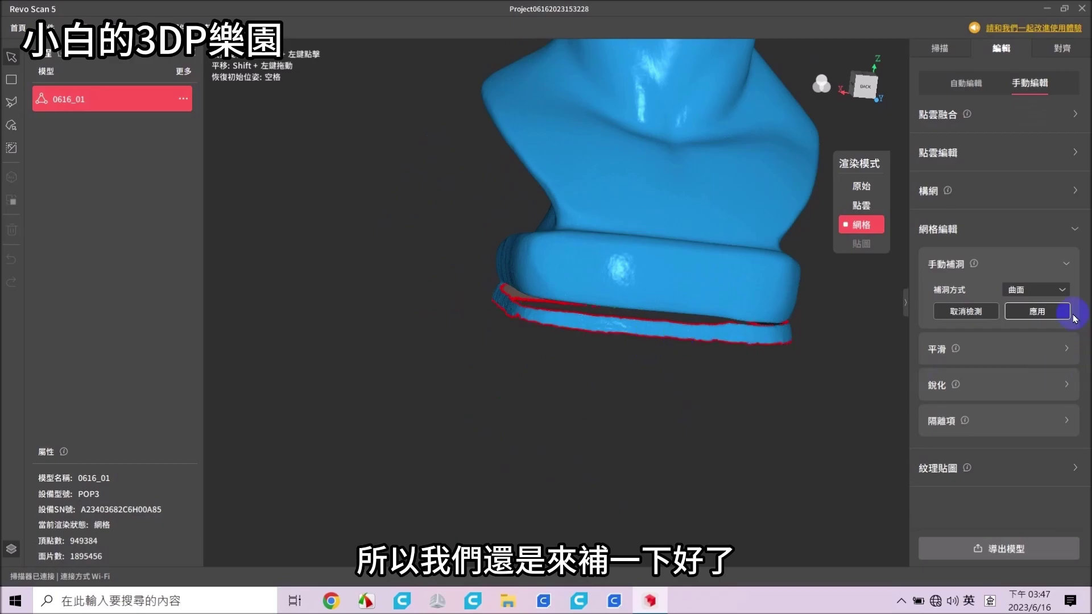
left_click(1030, 313)
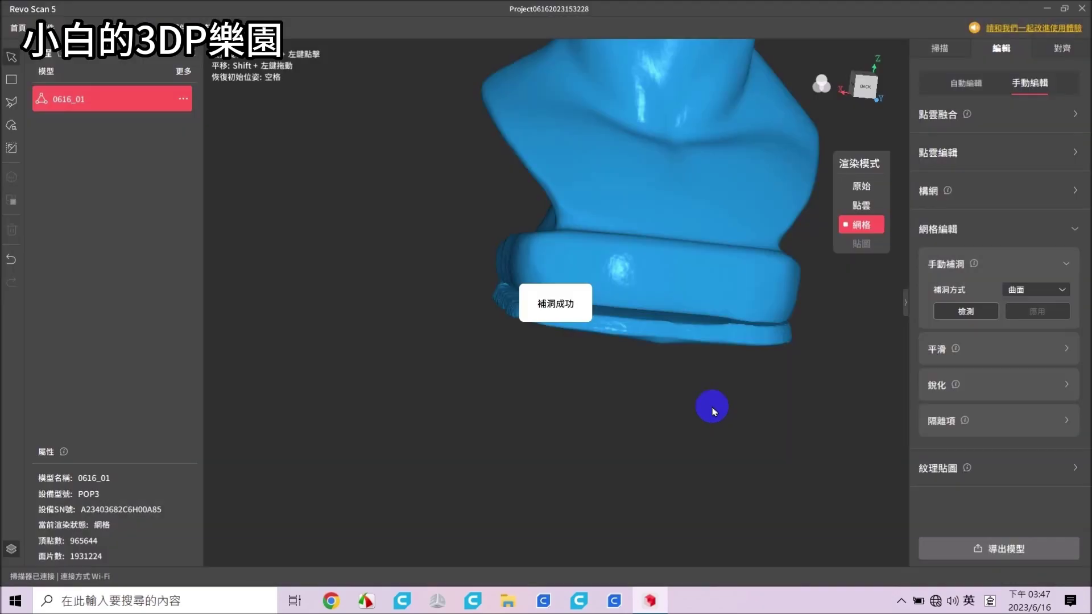
mouse_move(685, 420)
left_mouse_down()
mouse_move(724, 341)
mouse_move(698, 312)
mouse_move(690, 380)
left_mouse_up()
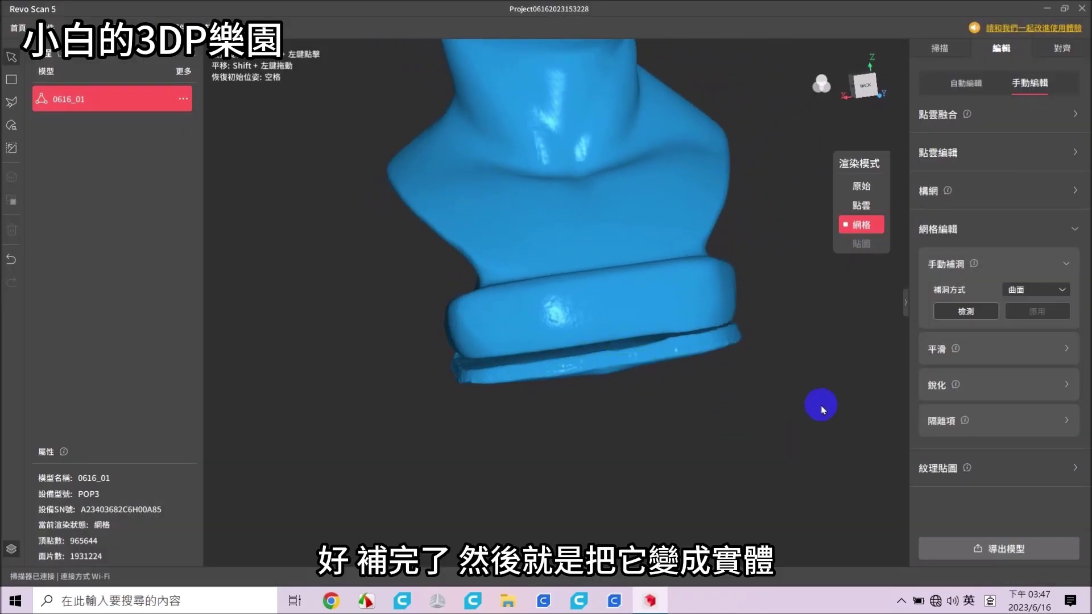
- Zoom in and bring the base edge with the small hole into view
mouse_move(824, 407)
left_mouse_down()
mouse_move(401, 271)
mouse_move(531, 298)
mouse_move(675, 439)
mouse_move(641, 312)
mouse_move(653, 306)
mouse_move(617, 361)
mouse_move(585, 373)
mouse_move(682, 336)
mouse_move(728, 275)
mouse_move(495, 313)
mouse_move(595, 368)
mouse_move(609, 419)
mouse_move(707, 334)
mouse_move(675, 402)
left_mouse_up()
scroll(654, 306, "down", 5)
scroll(667, 390, "up", 2)
scroll(671, 364, "up", 2)
scroll(680, 349, "up", 2)
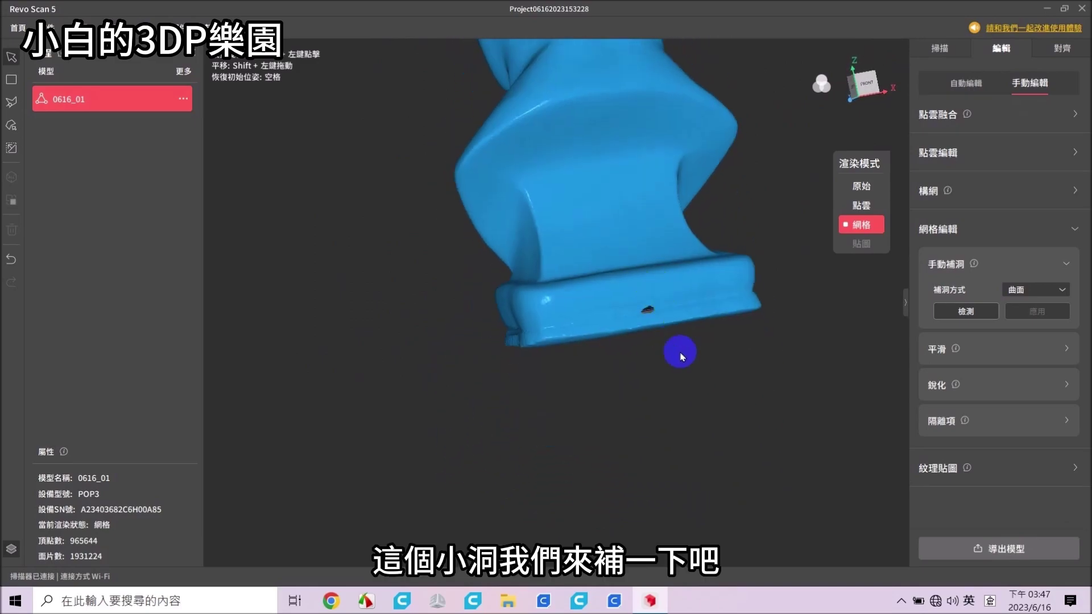
scroll(685, 366, "up", 2)
scroll(737, 388, "up", 2)
mouse_move(738, 390)
left_mouse_down()
mouse_move(517, 349)
mouse_move(741, 407)
mouse_move(612, 424)
left_mouse_up()
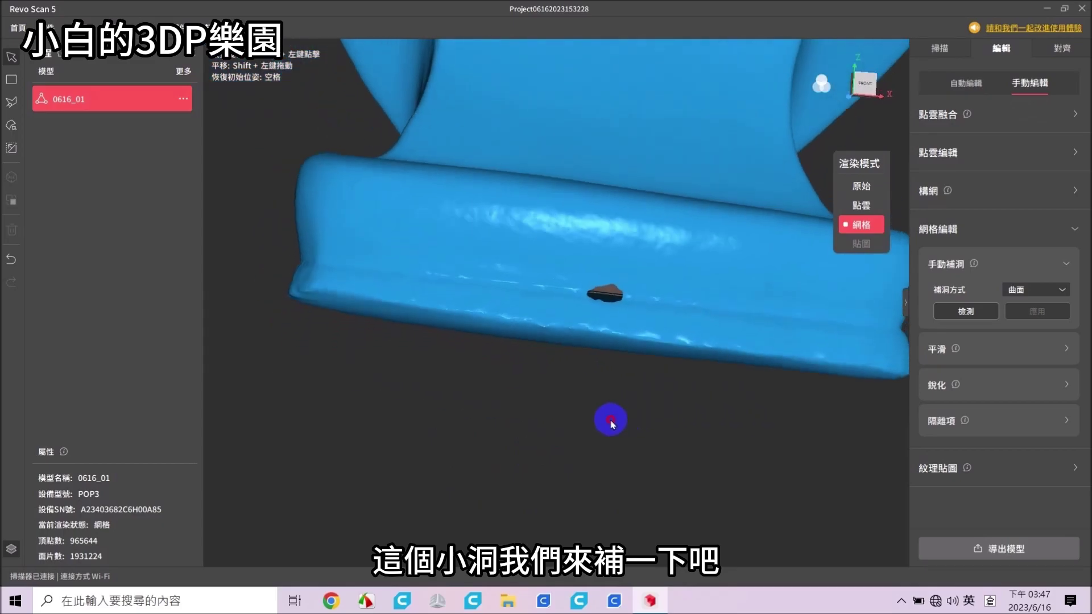
- Detect and fill the small base-edge hole, reaching 965,954 vertices and 1,931,904 faces
left_click(976, 311)
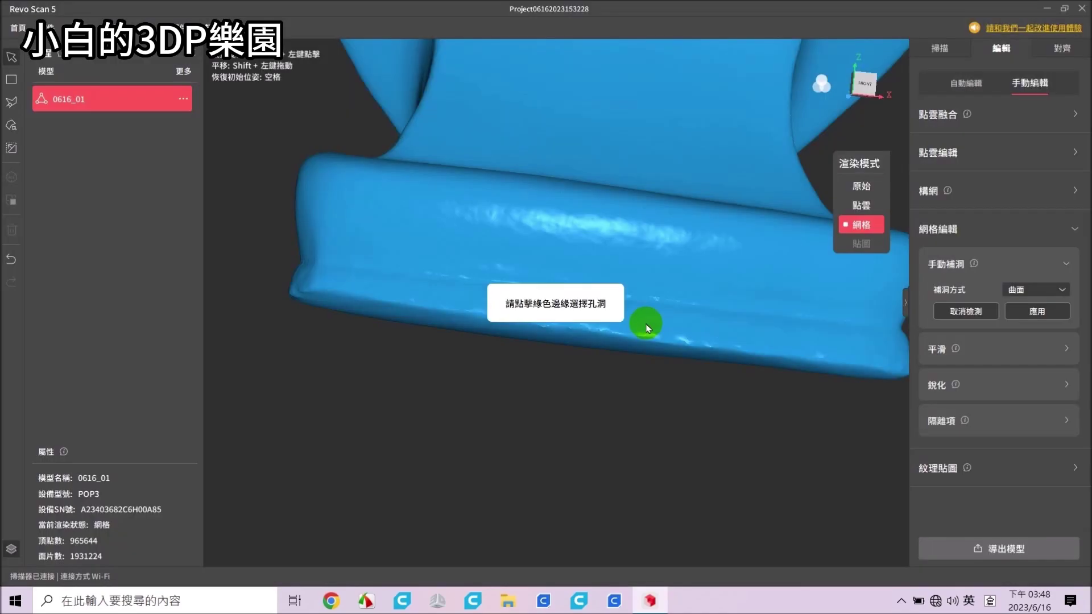
mouse_move(645, 319)
left_mouse_down()
mouse_move(645, 360)
mouse_move(707, 377)
mouse_move(670, 348)
mouse_move(775, 398)
left_mouse_up()
left_click(728, 381)
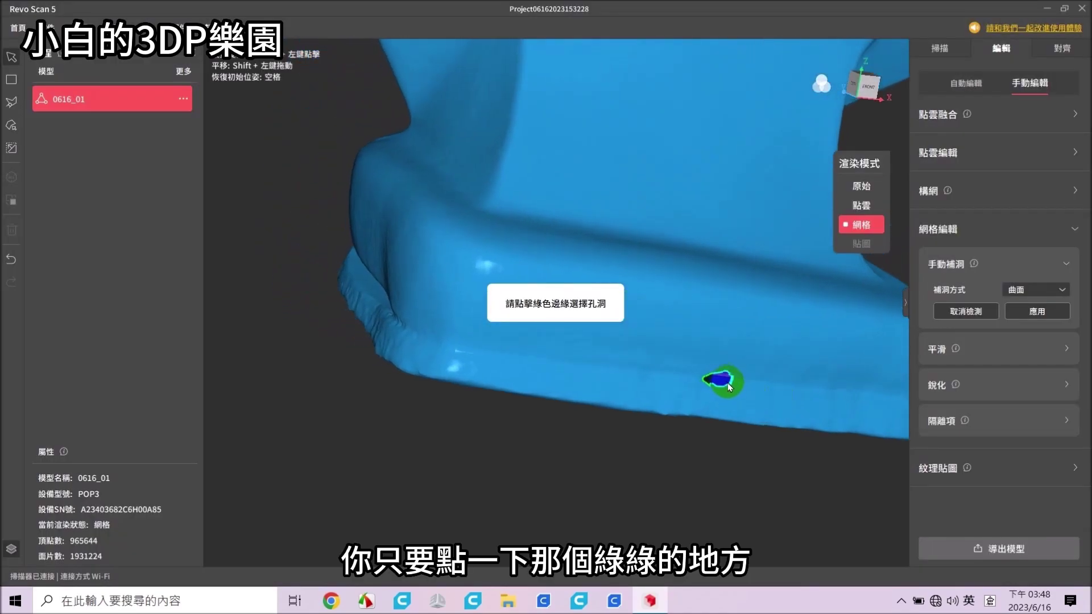
left_click(1022, 314)
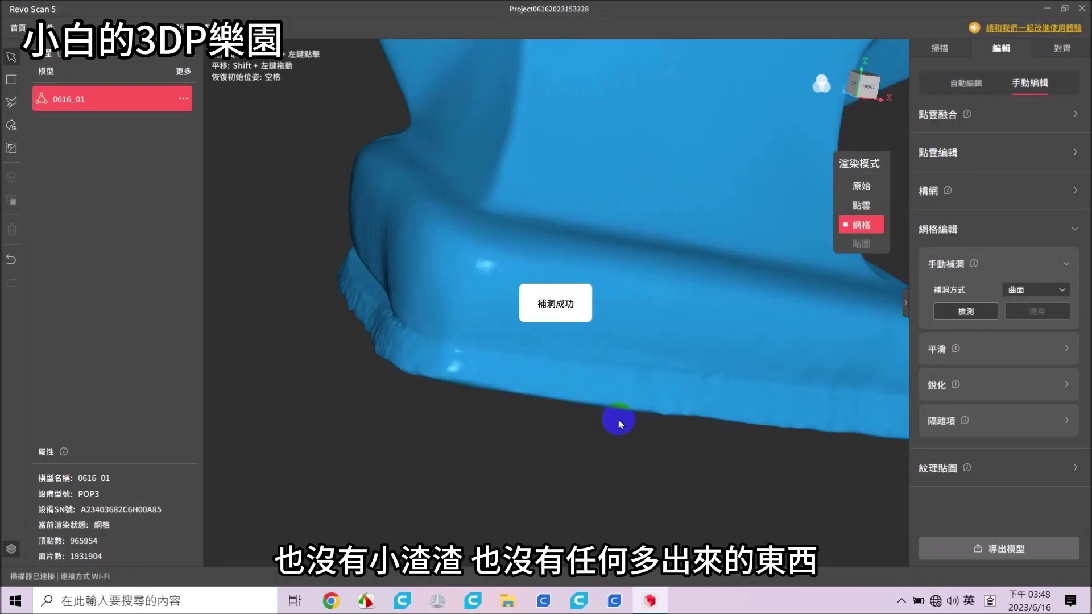
mouse_move(620, 423)
left_mouse_down()
mouse_move(731, 326)
mouse_move(649, 366)
mouse_move(531, 353)
mouse_move(641, 325)
mouse_move(704, 341)
mouse_move(578, 348)
mouse_move(624, 325)
mouse_move(646, 371)
mouse_move(595, 332)
mouse_move(607, 263)
mouse_move(554, 378)
mouse_move(561, 297)
mouse_move(471, 285)
left_mouse_up()
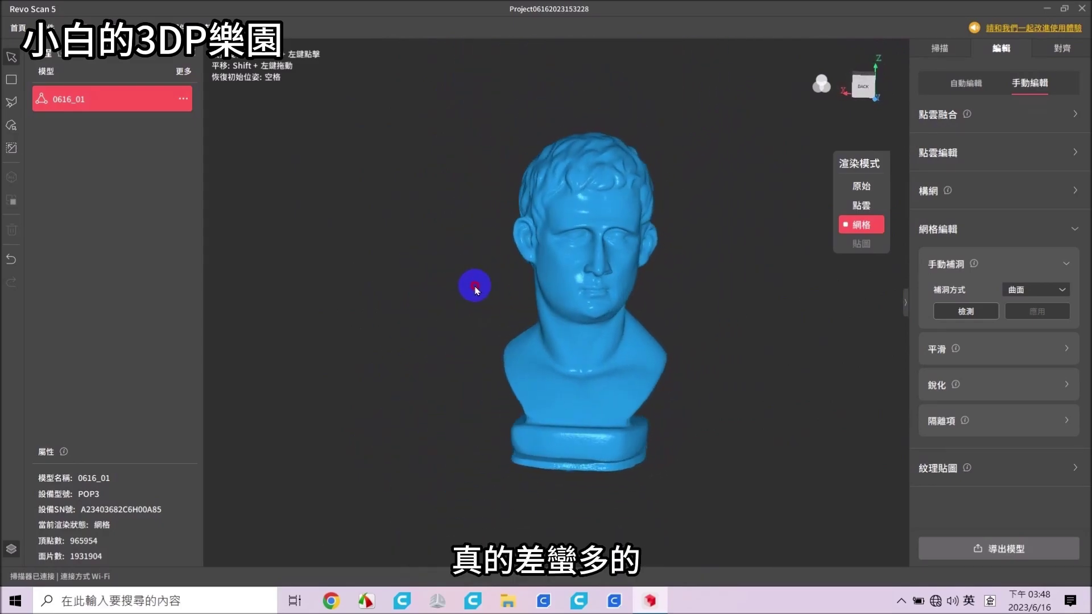
- Toggle the hole-fill method to flat and back to curved, then collapse manual hole filling
left_click(1026, 301)
left_click(1024, 321)
left_click_drag(700, 420, 655, 195)
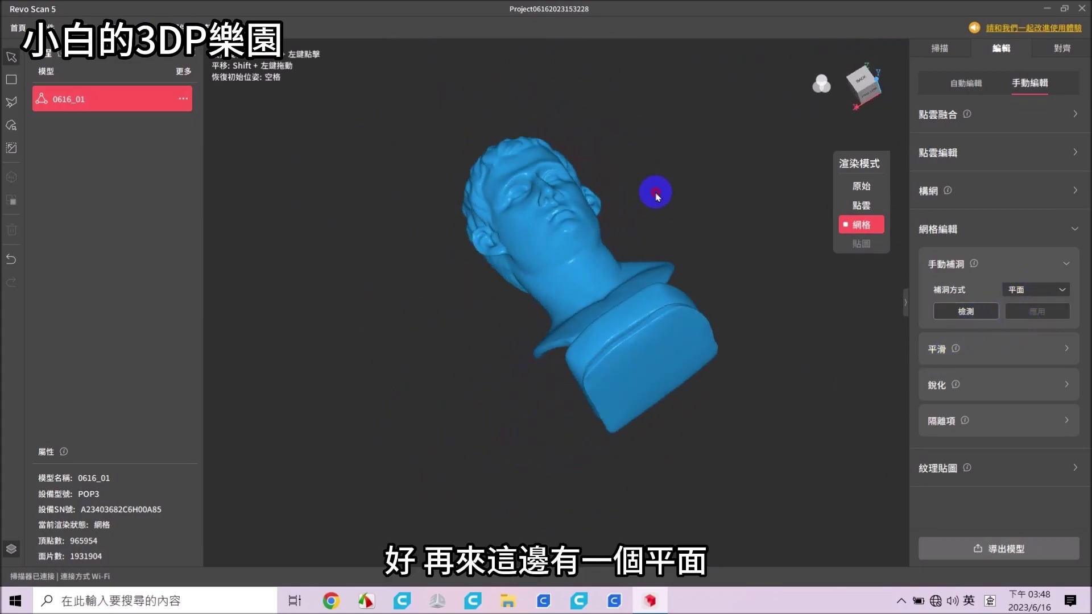
mouse_move(710, 368)
left_mouse_down()
mouse_move(695, 485)
mouse_move(685, 421)
left_mouse_up()
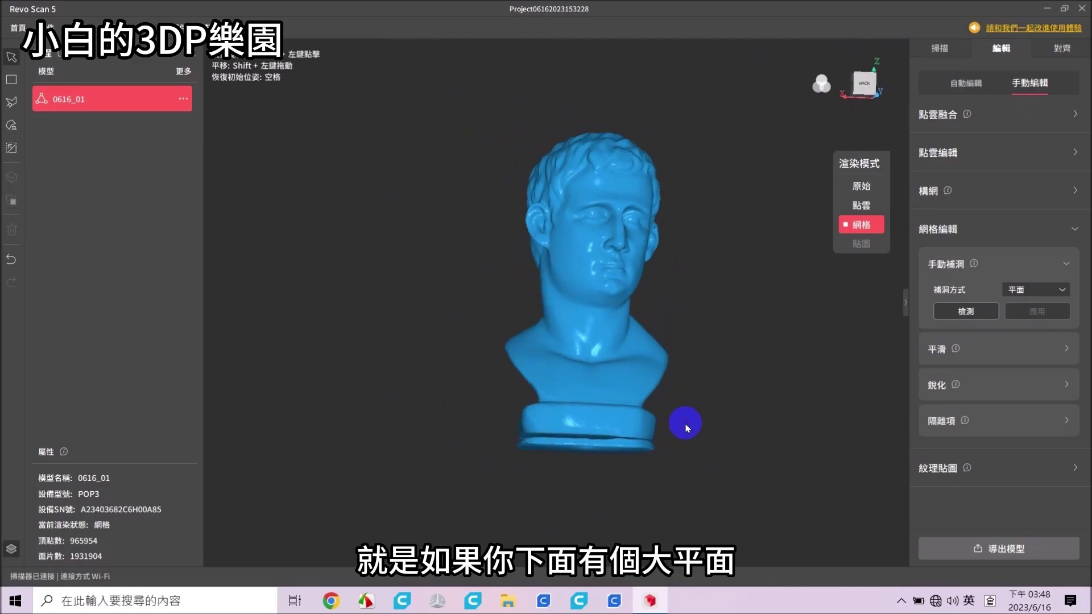
left_click(1024, 300)
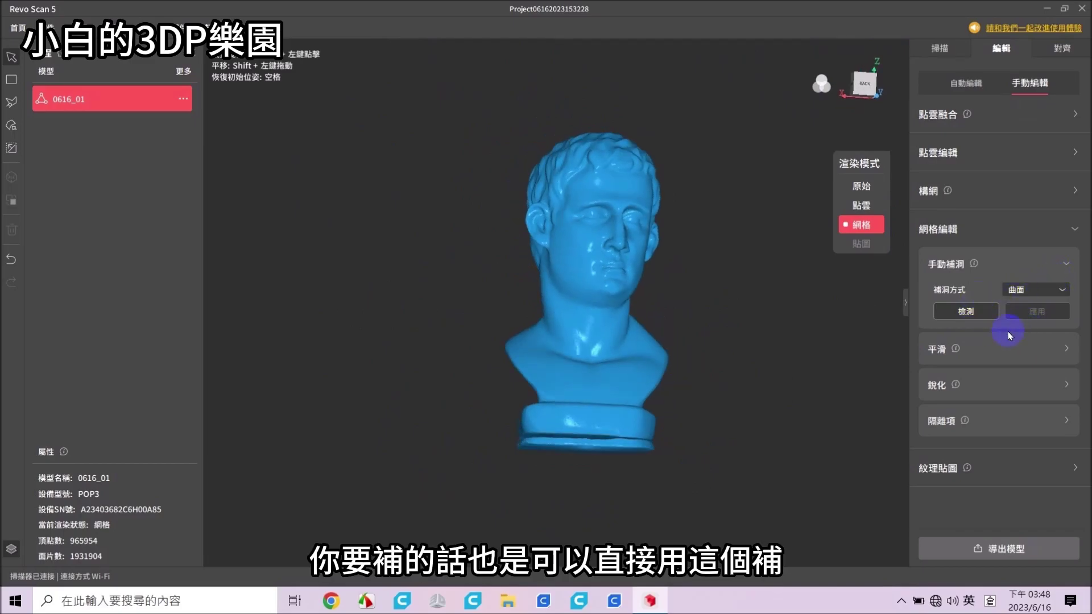
left_click(1065, 267)
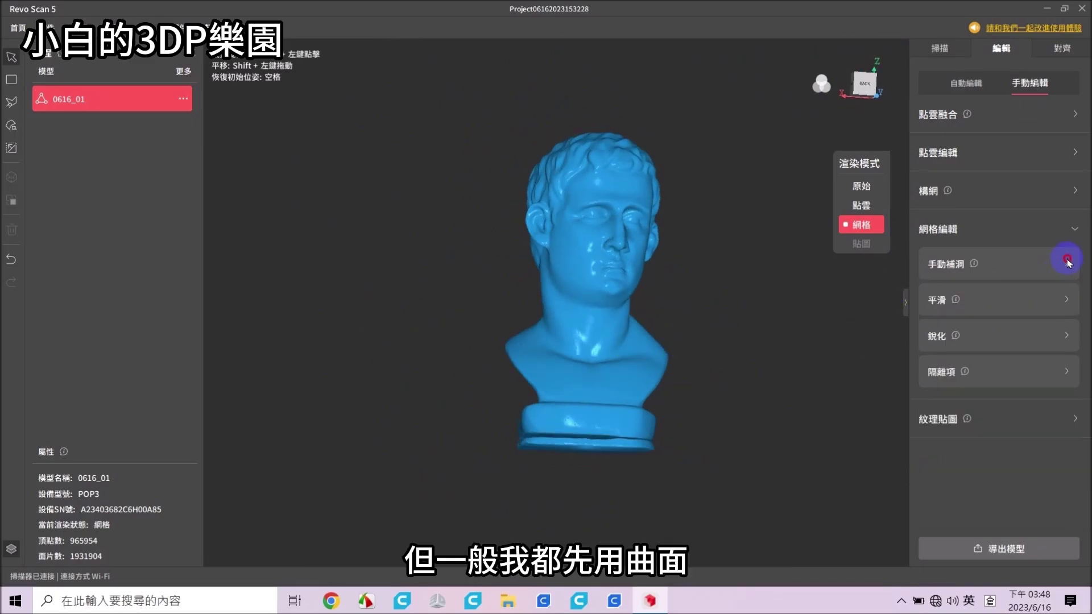
- View the smoothing sliders while inspecting the nose close-up, leaving smoothing unapplied
left_click(1052, 303)
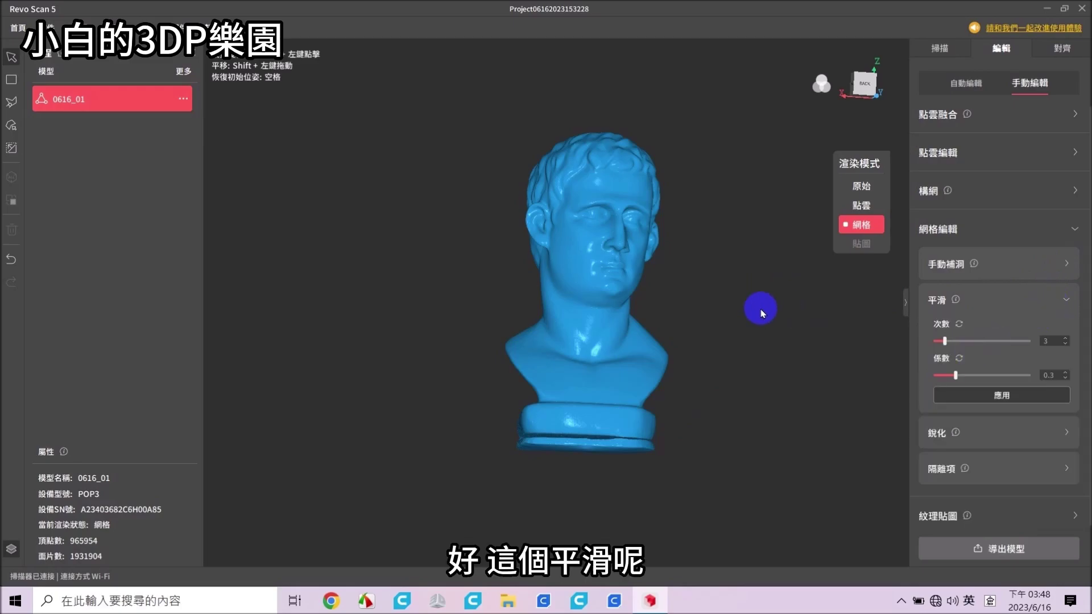
mouse_move(762, 314)
left_mouse_down()
mouse_move(721, 387)
mouse_move(695, 239)
mouse_move(638, 273)
mouse_move(604, 179)
left_mouse_up()
scroll(695, 238, "up", 3)
scroll(714, 262, "up", 3)
mouse_move(684, 152)
left_mouse_down()
mouse_move(683, 285)
mouse_move(663, 366)
mouse_move(471, 261)
mouse_move(496, 272)
mouse_move(390, 305)
mouse_move(592, 281)
mouse_move(658, 438)
mouse_move(682, 340)
mouse_move(664, 227)
mouse_move(1087, 299)
left_mouse_up()
left_click(1069, 306)
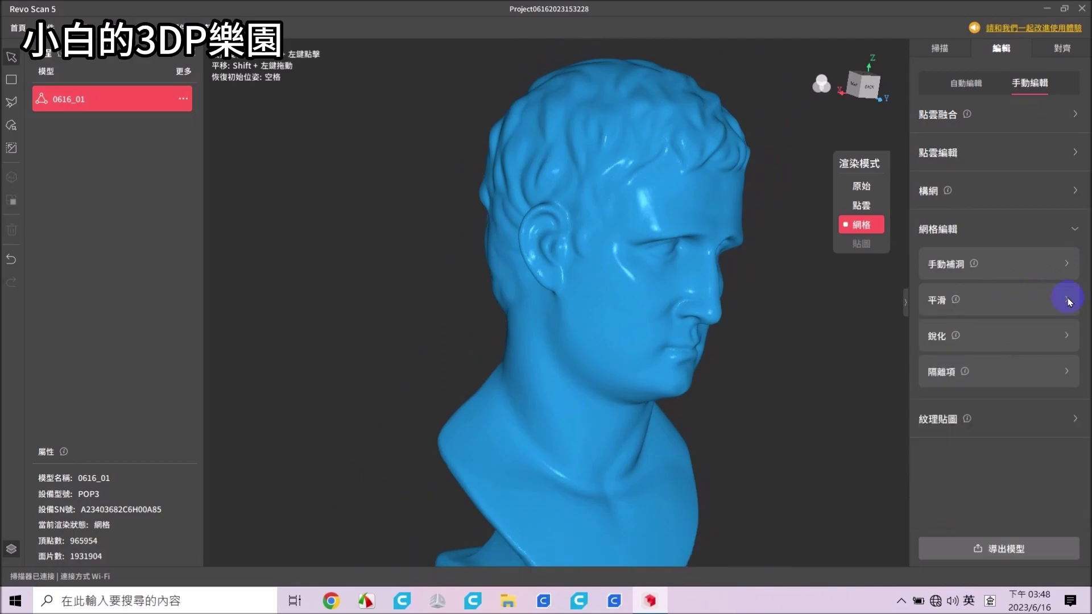
- Zoom in and rotate the face to show the eye, brow and ear
left_click_drag(799, 289, 527, 220)
scroll(762, 297, "up", 3)
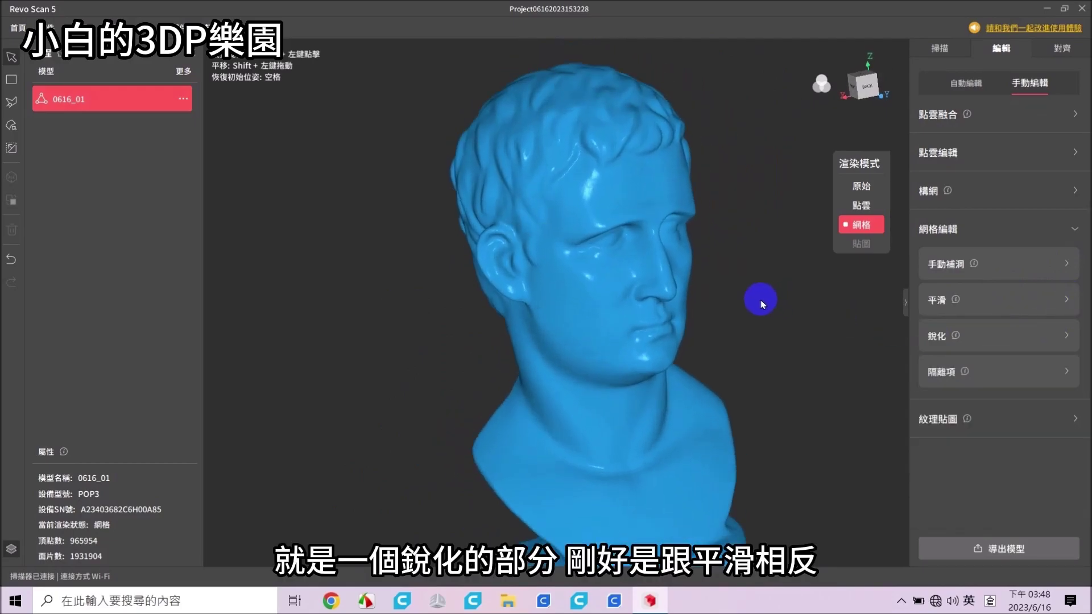
scroll(761, 297, "up", 3)
scroll(713, 341, "up", 1)
scroll(713, 341, "up", 1)
scroll(674, 310, "up", 1)
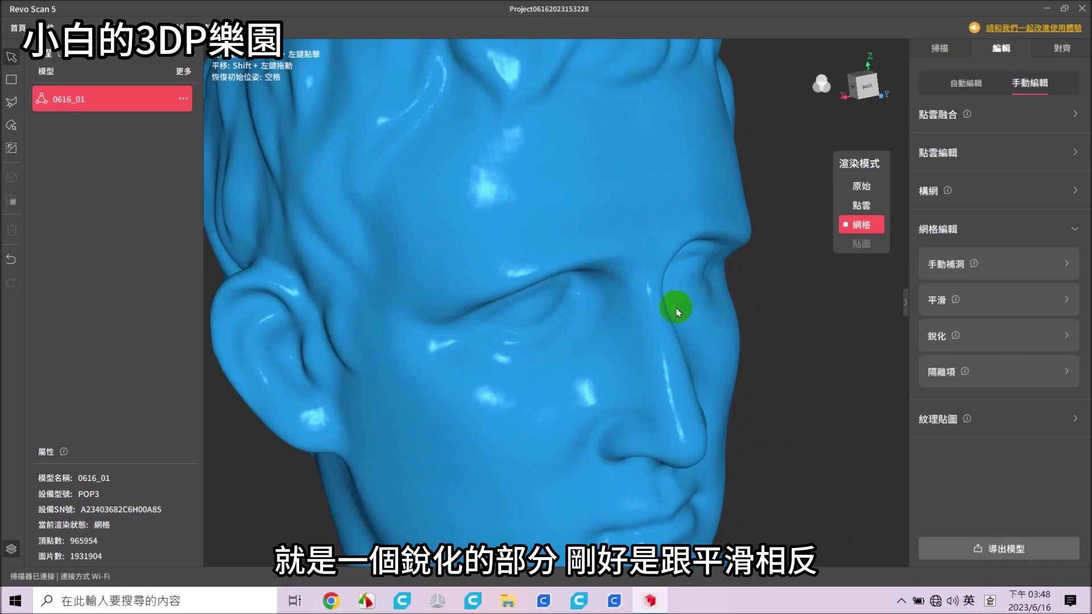
scroll(614, 276, "up", 1)
scroll(613, 277, "up", 1)
mouse_move(618, 283)
left_mouse_down()
mouse_move(768, 342)
mouse_move(733, 331)
left_mouse_up()
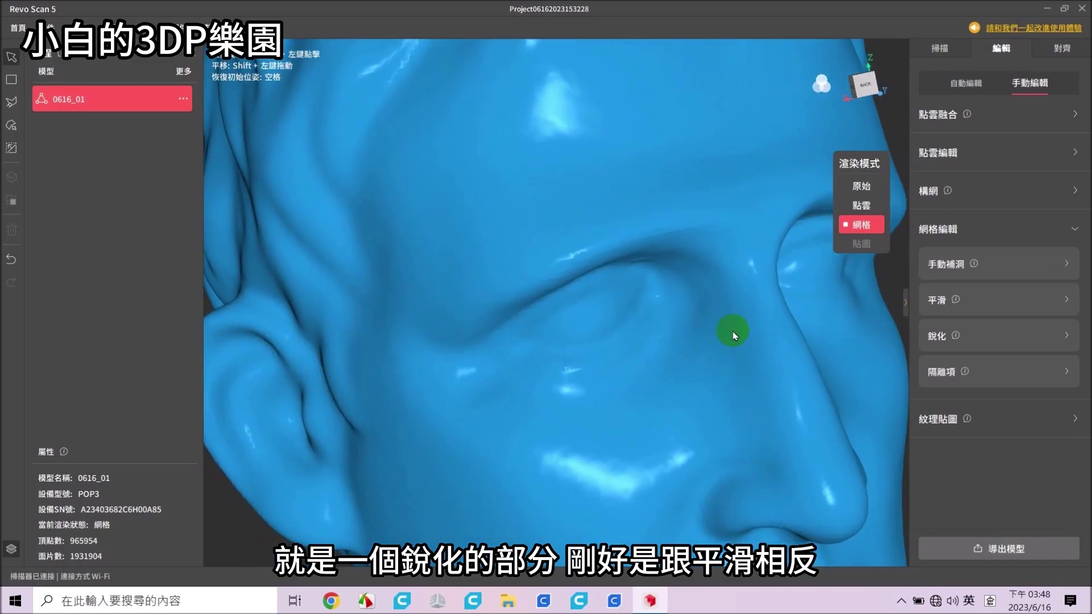
- Apply mesh sharpening at coefficient 5.0 and turn the face frontal to check it
left_click(1021, 339)
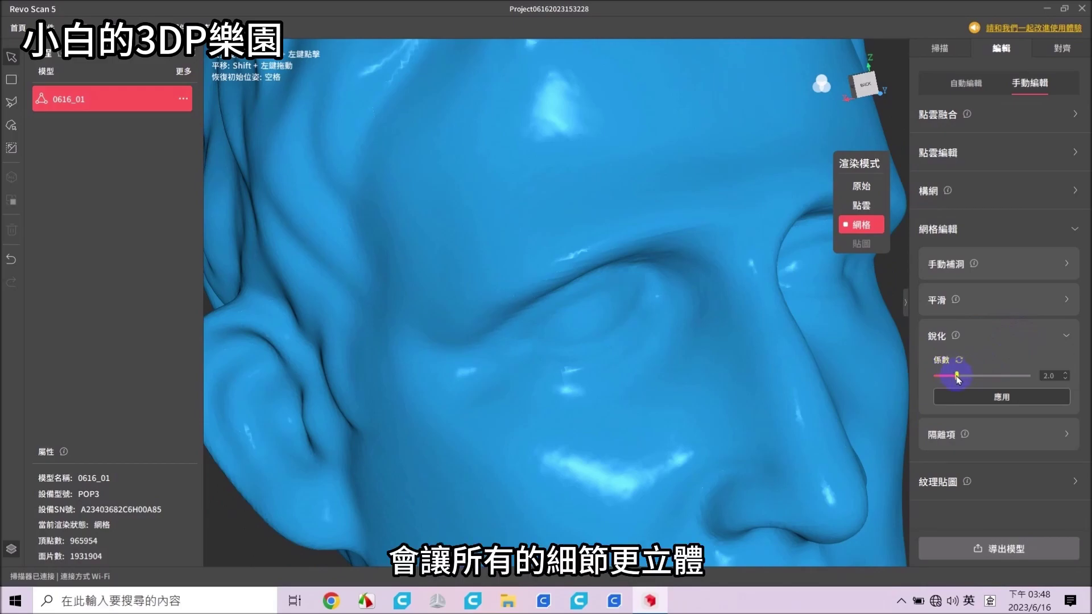
left_click(1021, 398)
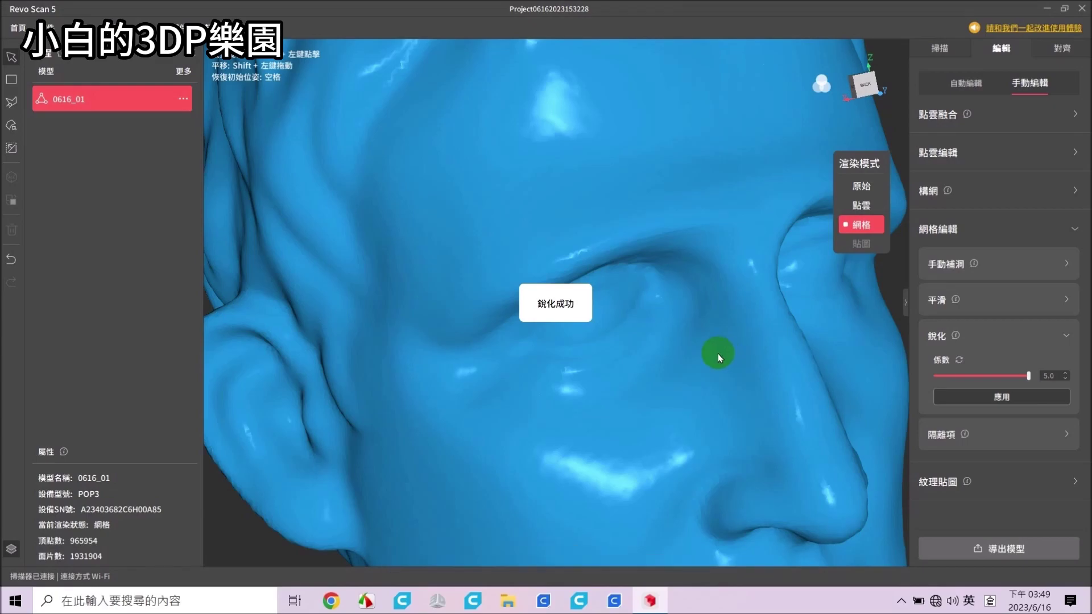
mouse_move(717, 353)
left_mouse_down()
mouse_move(719, 275)
mouse_move(665, 273)
mouse_move(662, 282)
left_mouse_up()
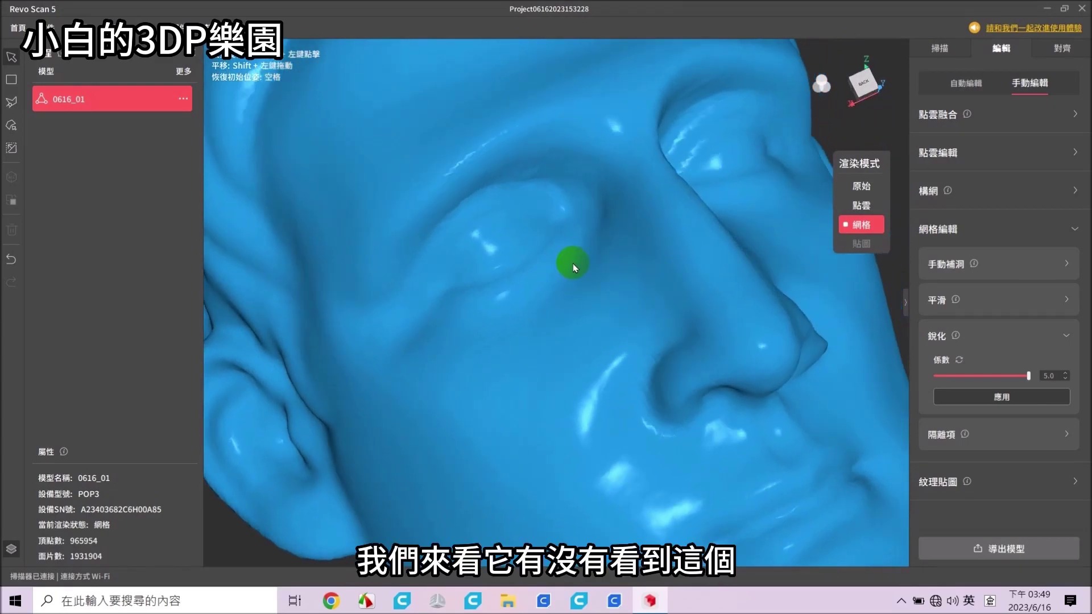
mouse_move(569, 261)
left_mouse_down()
mouse_move(595, 280)
mouse_move(497, 244)
mouse_move(508, 216)
left_mouse_up()
- Zoom and orbit around the head to inspect the sharpened eyelid creases and facial details
scroll(517, 251, "up", 2)
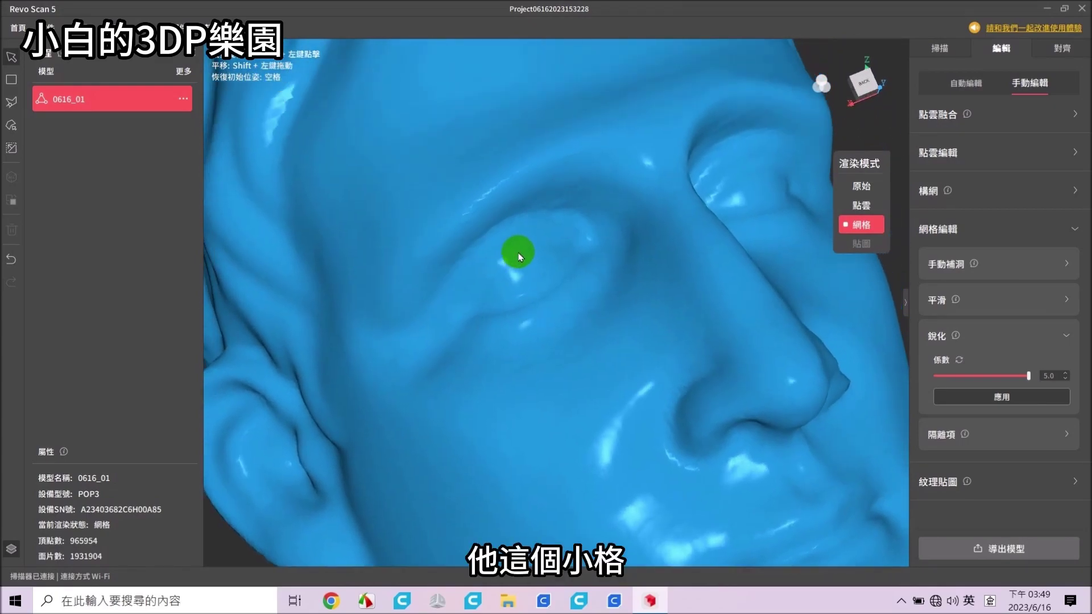
scroll(520, 261, "up", 3)
scroll(519, 249, "up", 3)
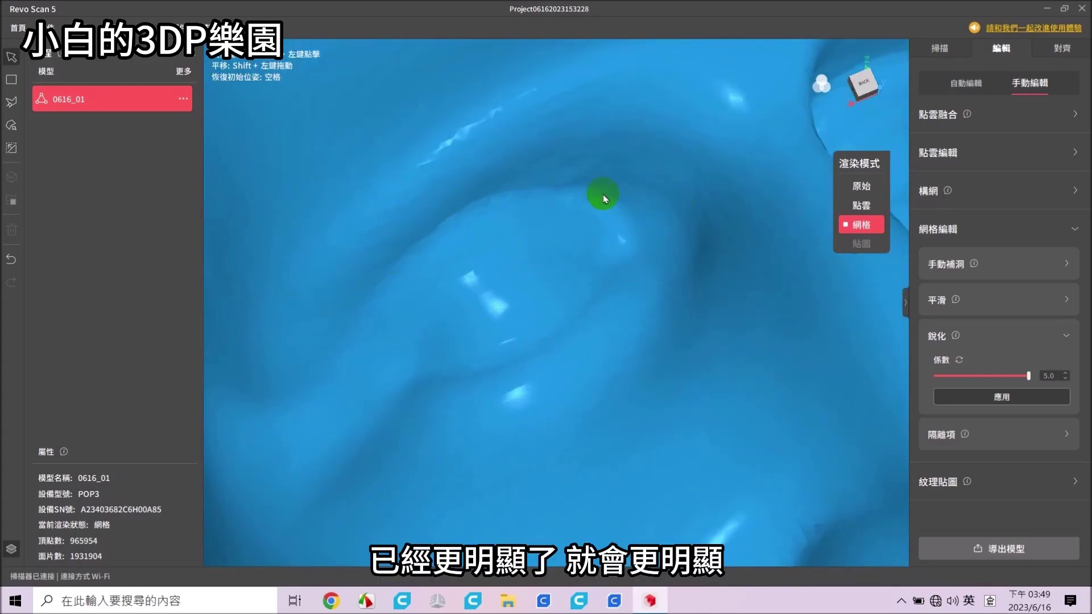
scroll(624, 222, "down", 3)
scroll(620, 283, "down", 3)
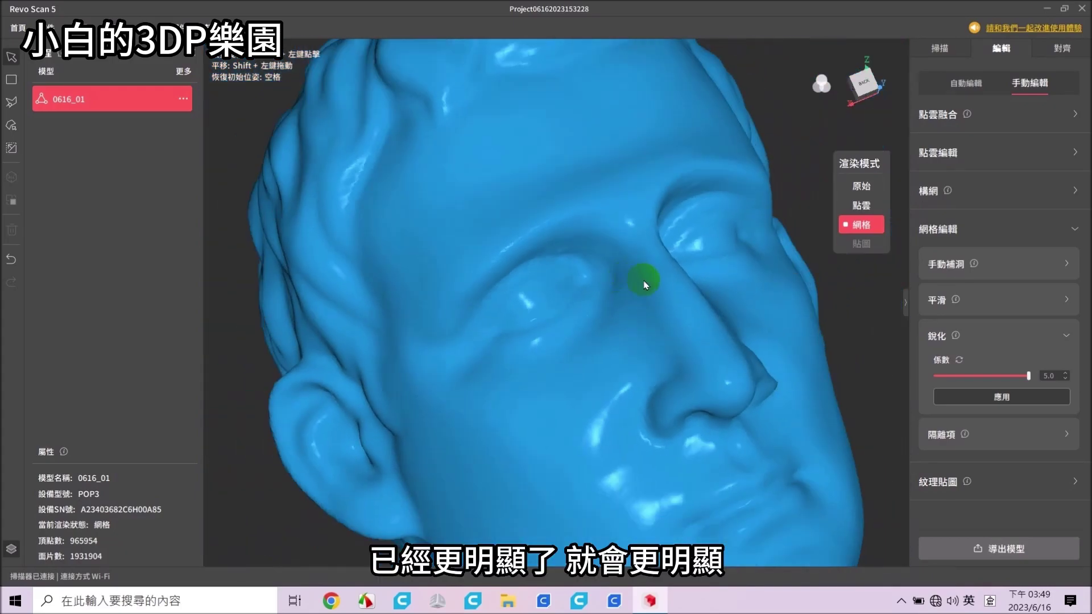
scroll(624, 312, "down", 1)
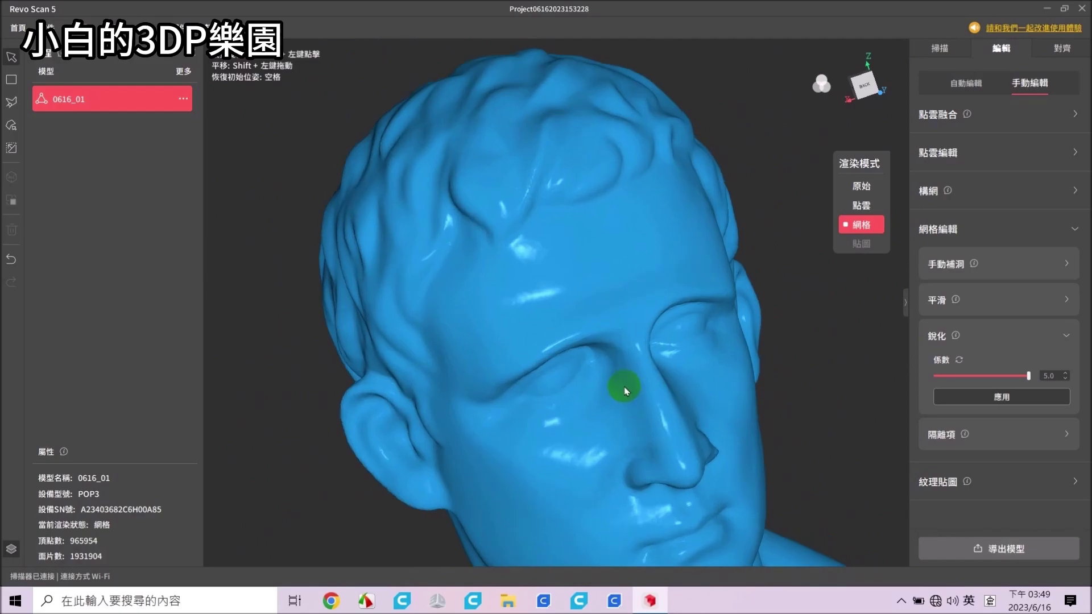
mouse_move(627, 398)
left_mouse_down()
mouse_move(587, 339)
mouse_move(592, 307)
left_mouse_up()
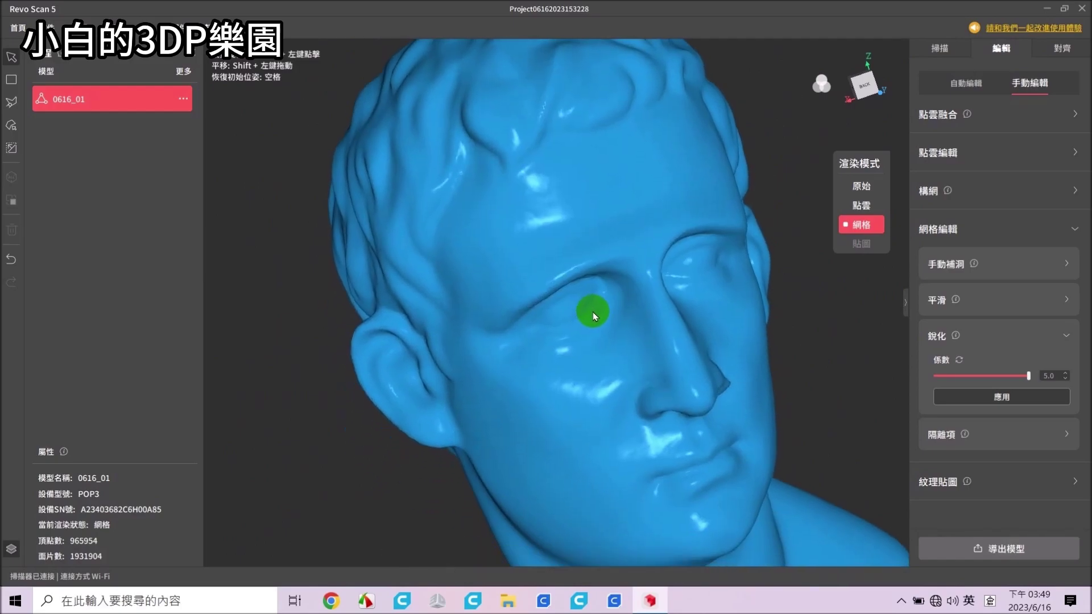
scroll(694, 369, "down", 2)
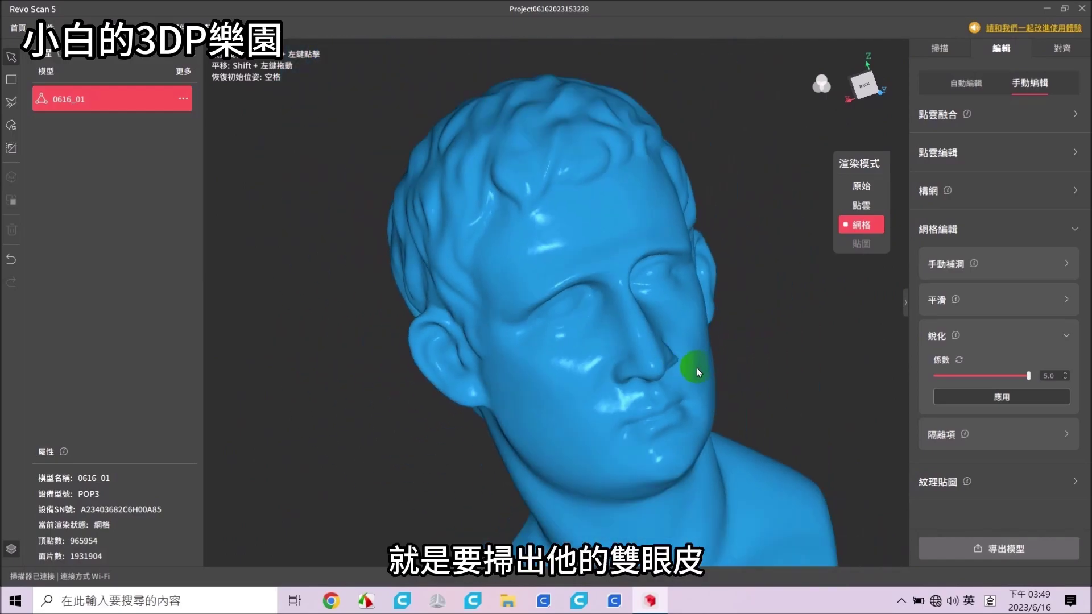
mouse_move(693, 365)
left_mouse_down()
mouse_move(597, 441)
mouse_move(659, 329)
mouse_move(678, 357)
left_mouse_up()
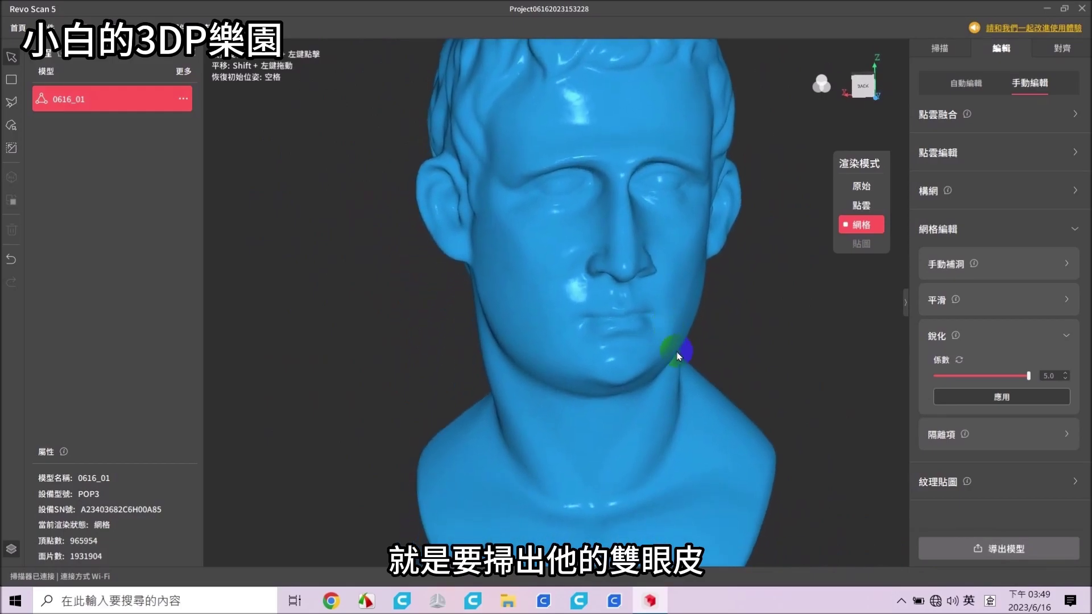
mouse_move(600, 379)
left_mouse_down()
mouse_move(700, 383)
mouse_move(664, 380)
left_mouse_up()
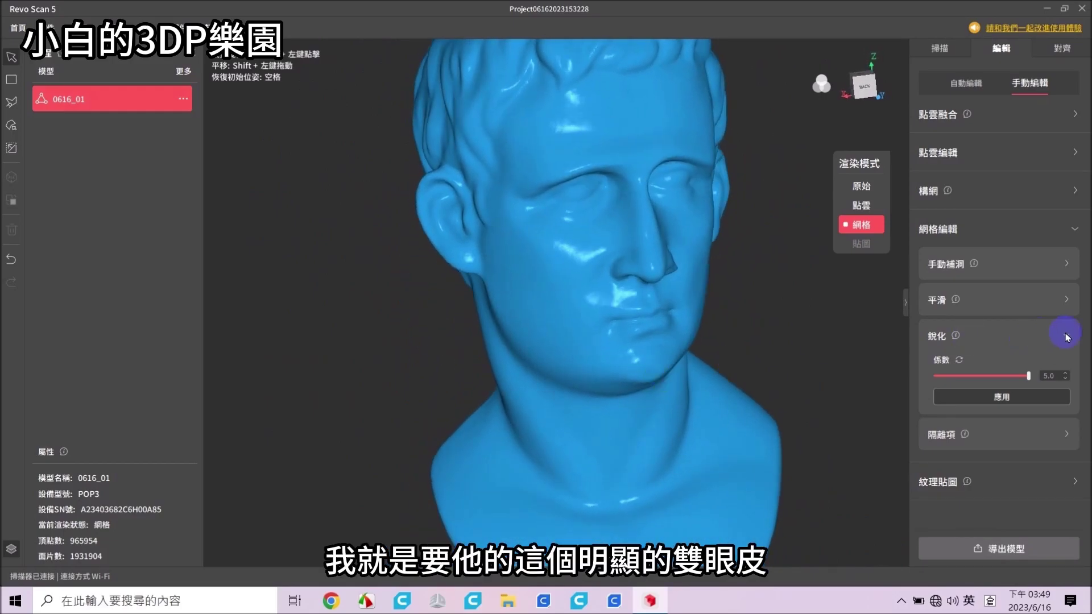
- Run the isolated-fragment detection at a 1% rate
left_click(1068, 337)
left_click(1030, 376)
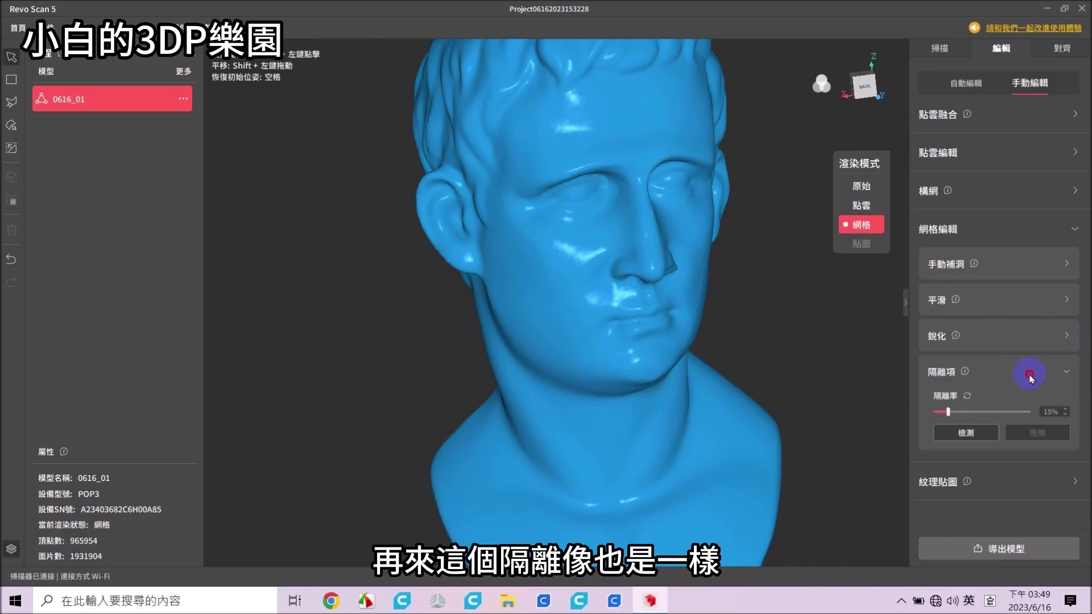
scroll(770, 351, "down", 3)
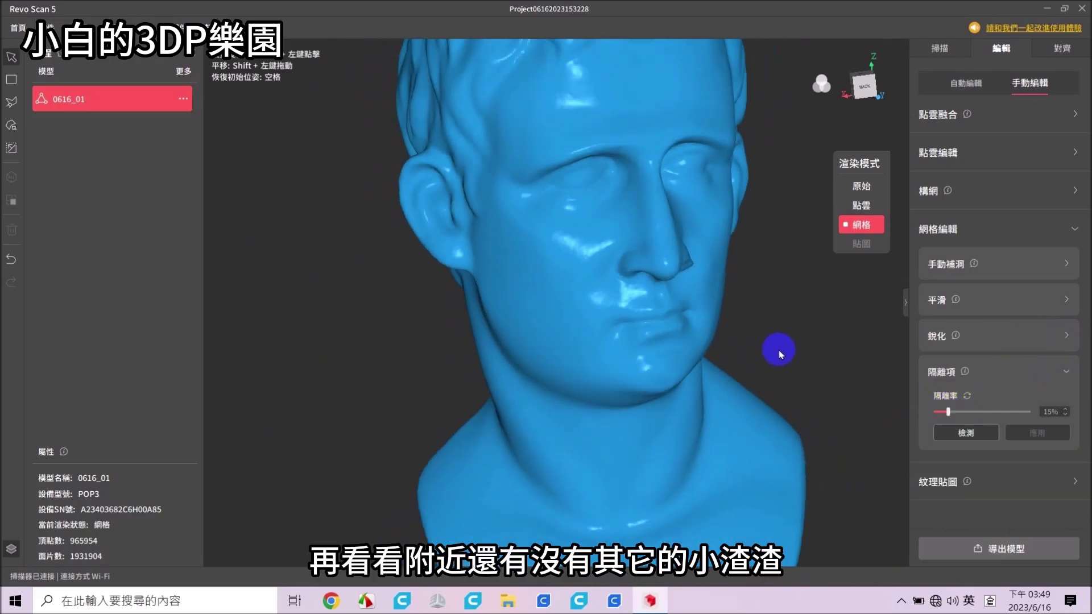
scroll(775, 361, "down", 3)
scroll(783, 341, "down", 2)
mouse_move(774, 234)
left_mouse_down()
mouse_move(804, 300)
mouse_move(829, 275)
mouse_move(675, 305)
mouse_move(706, 324)
left_mouse_up()
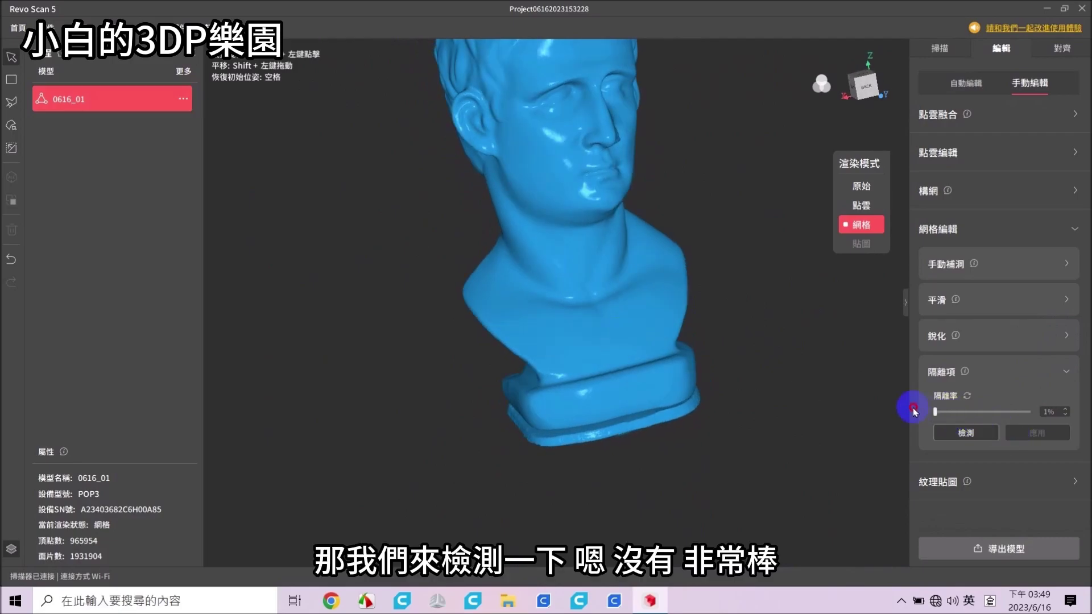
left_click(955, 434)
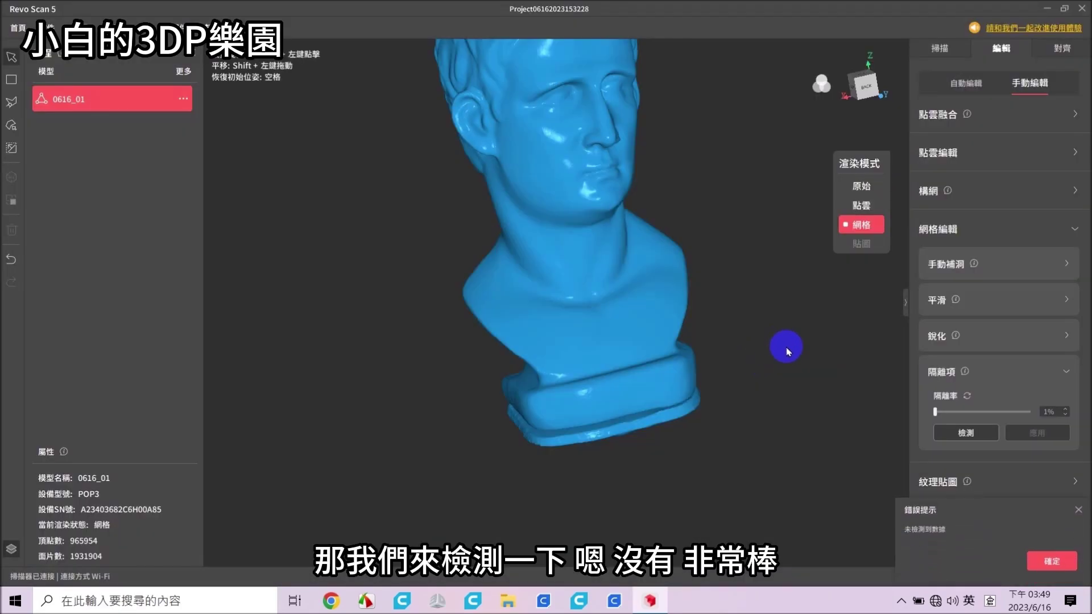
- Rerun the isolated-fragment detection at 100% and dismiss the no-data-detected notice
mouse_move(711, 348)
left_mouse_down()
mouse_move(551, 342)
mouse_move(758, 383)
left_mouse_up()
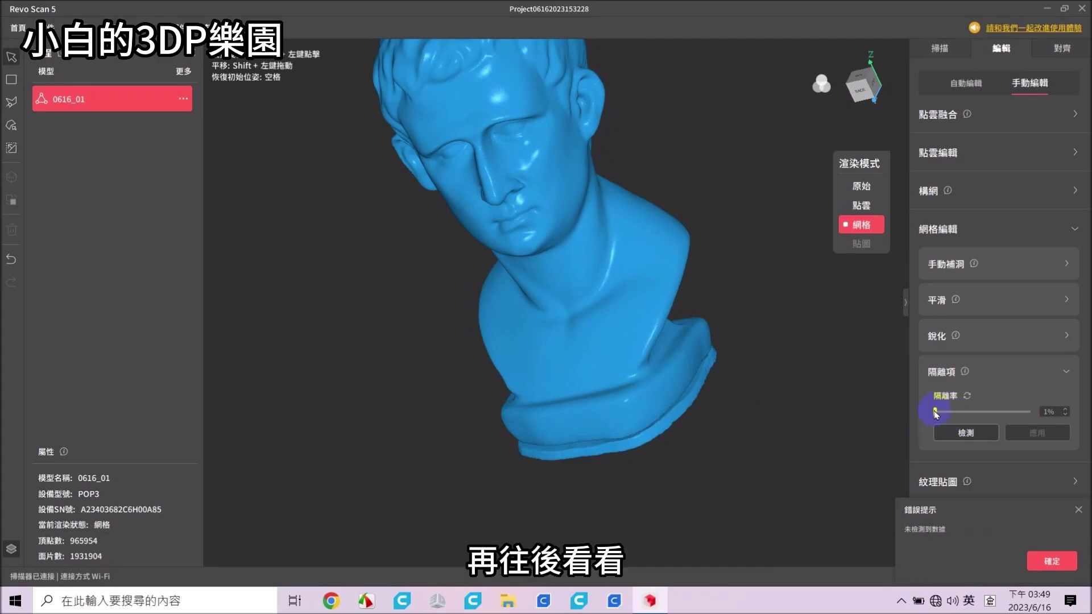
left_click(976, 433)
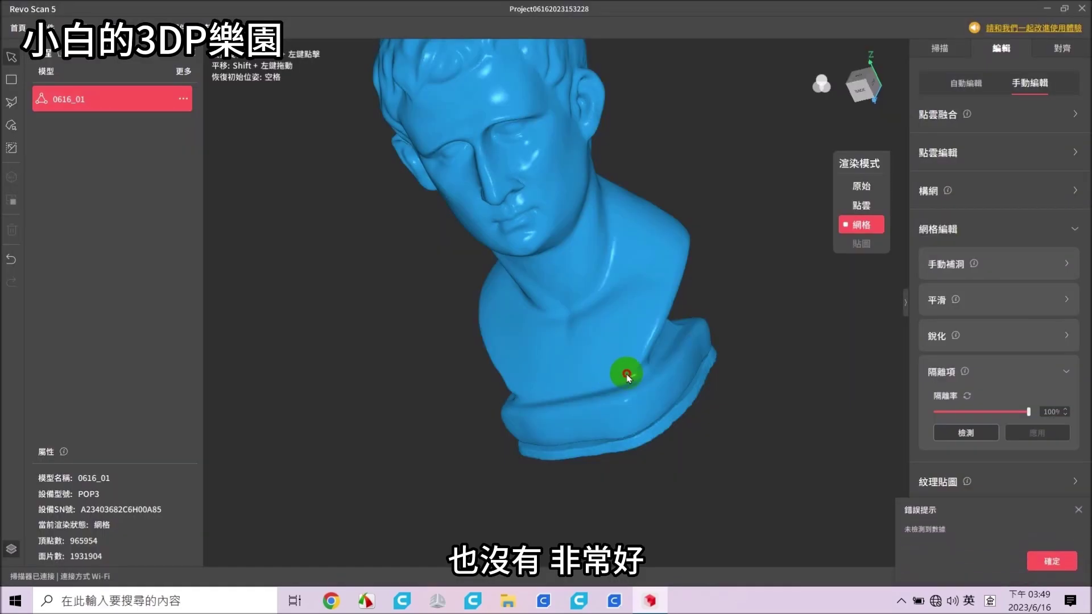
mouse_move(624, 370)
left_mouse_down()
mouse_move(500, 329)
mouse_move(567, 312)
mouse_move(730, 340)
left_mouse_up()
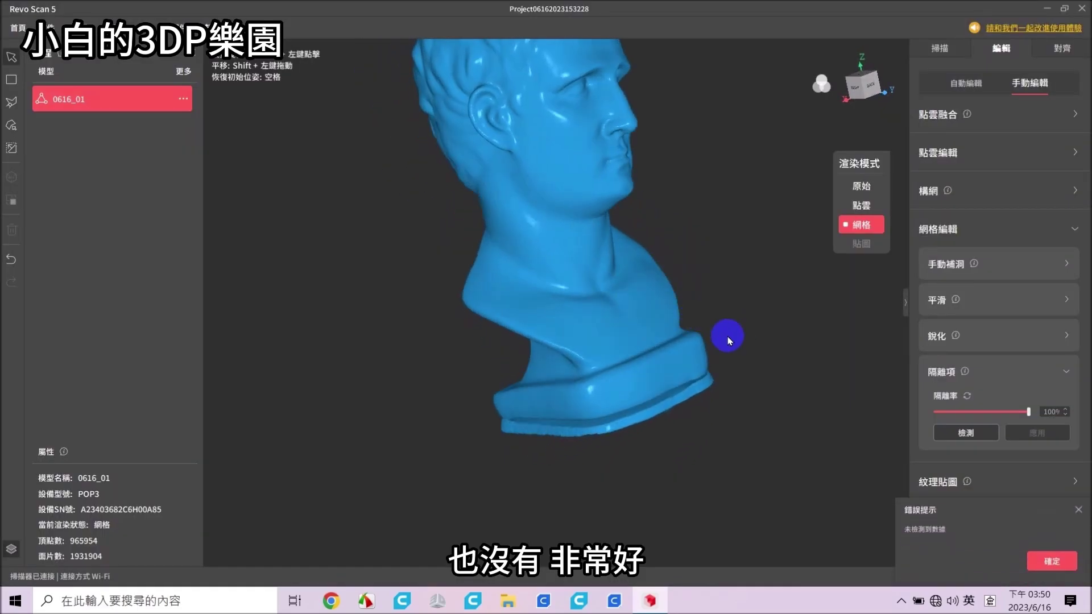
left_click(1052, 368)
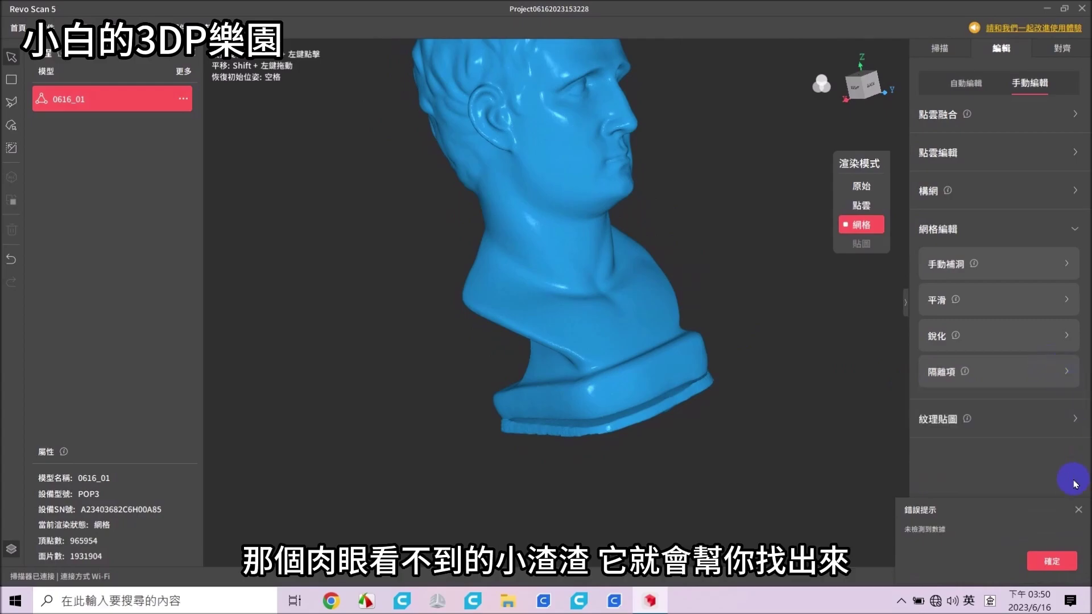
left_click(1079, 511)
- Orbit the bust to a frontal view and bring up the export model type choices
mouse_move(622, 324)
left_mouse_down()
mouse_move(585, 261)
mouse_move(624, 297)
mouse_move(620, 395)
mouse_move(578, 336)
mouse_move(615, 278)
mouse_move(578, 309)
mouse_move(349, 299)
mouse_move(590, 336)
mouse_move(510, 360)
mouse_move(569, 362)
mouse_move(683, 302)
mouse_move(444, 348)
mouse_move(573, 334)
mouse_move(402, 250)
mouse_move(419, 200)
mouse_move(518, 254)
mouse_move(617, 266)
mouse_move(501, 418)
mouse_move(515, 456)
mouse_move(565, 307)
mouse_move(551, 305)
mouse_move(590, 290)
mouse_move(592, 299)
left_mouse_up()
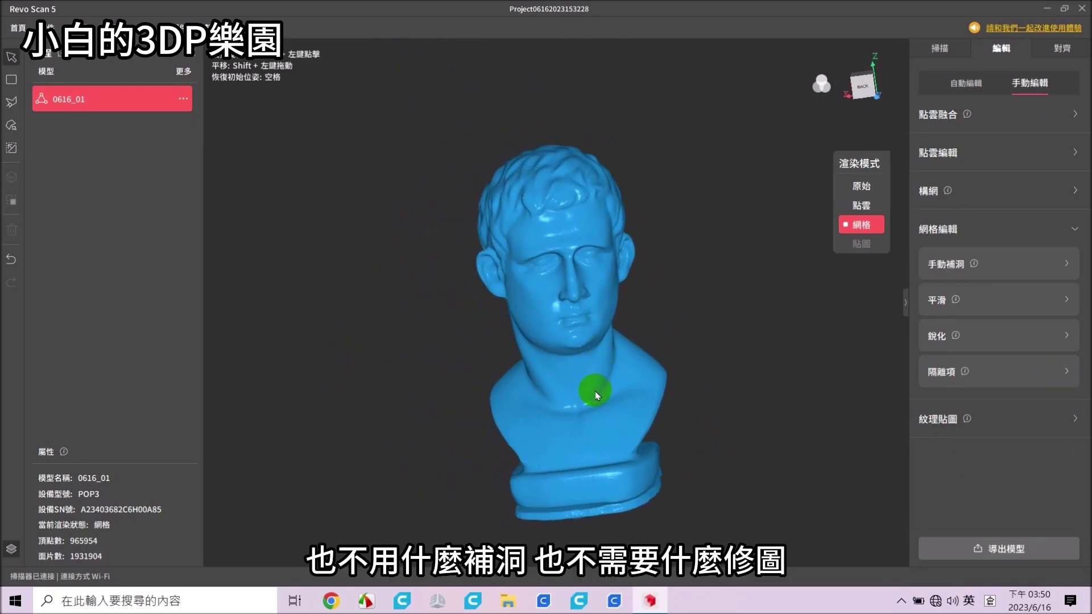
scroll(596, 395, "up", 2)
mouse_move(596, 395)
left_mouse_down()
mouse_move(464, 398)
mouse_move(486, 407)
mouse_move(510, 389)
left_mouse_up()
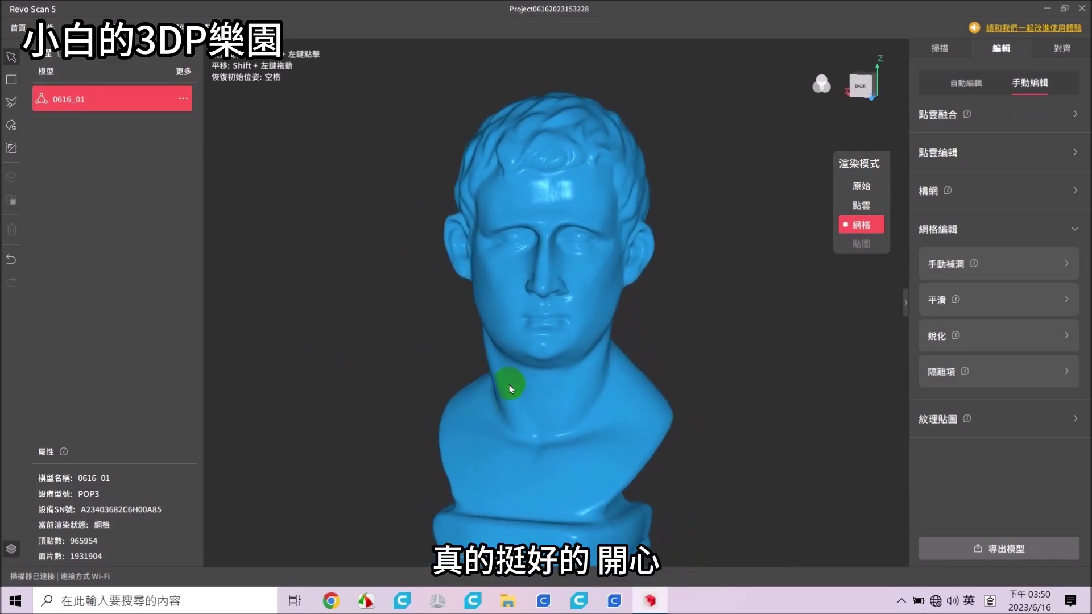
left_click(1007, 547)
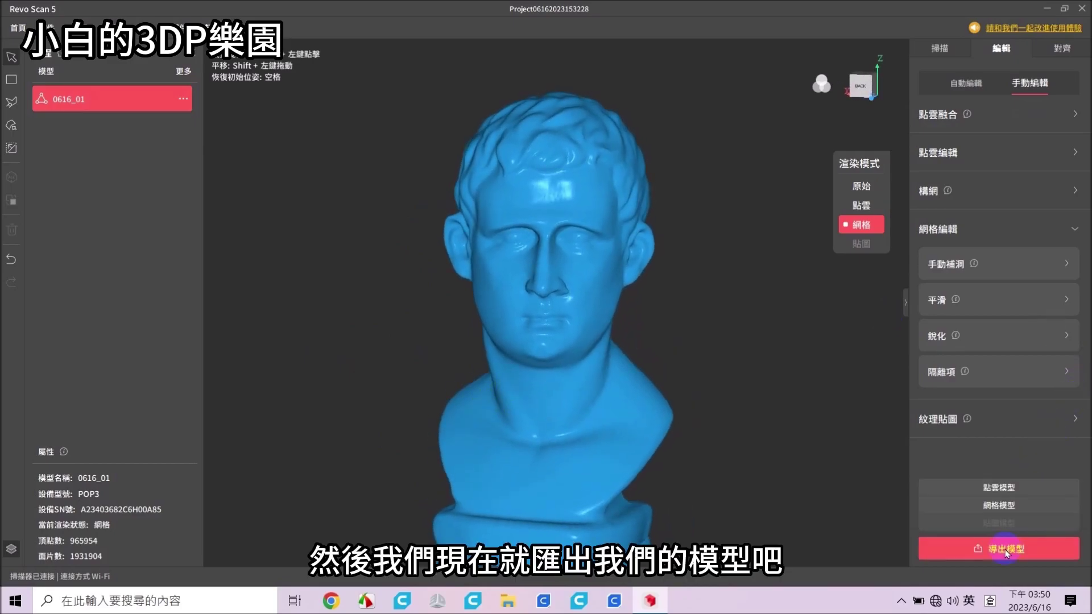
- Export the mesh model as STL file 0616_01_mesh.stl into Downloads, confirming the success message
left_click(1012, 506)
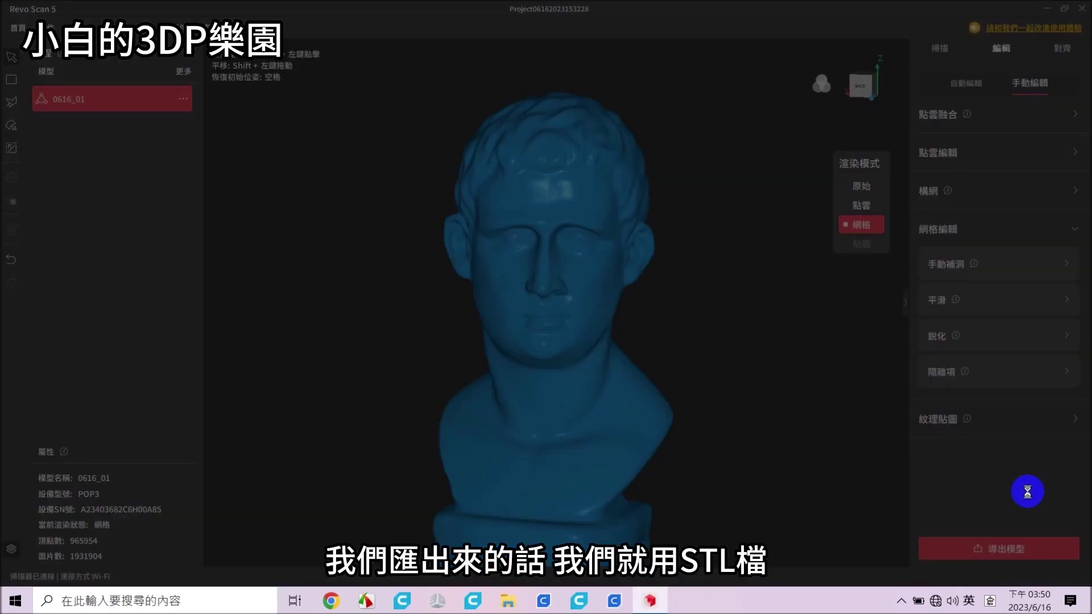
left_click(136, 283)
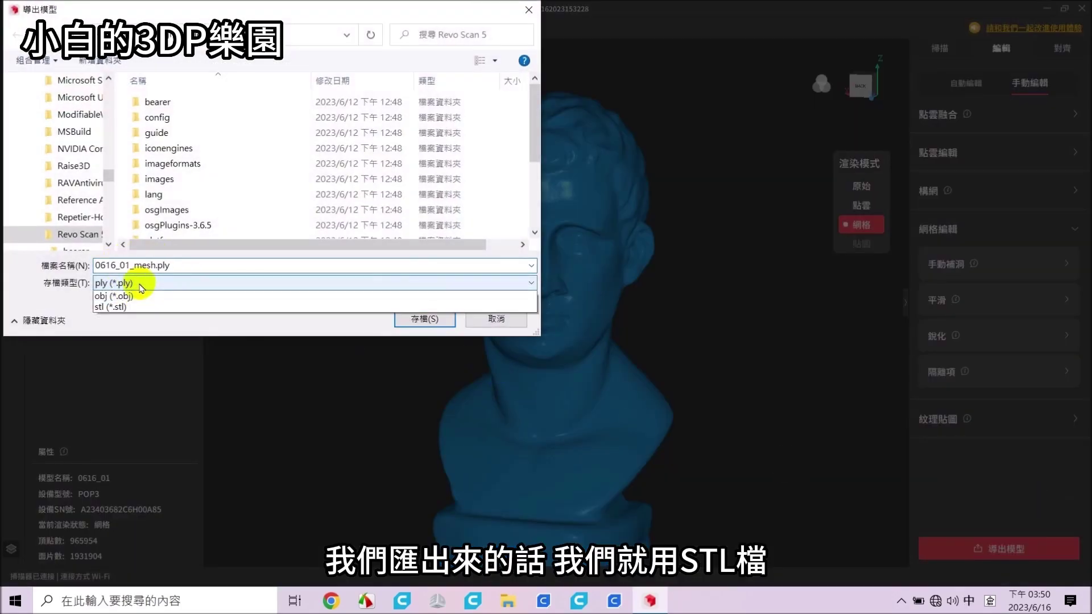
left_click(117, 311)
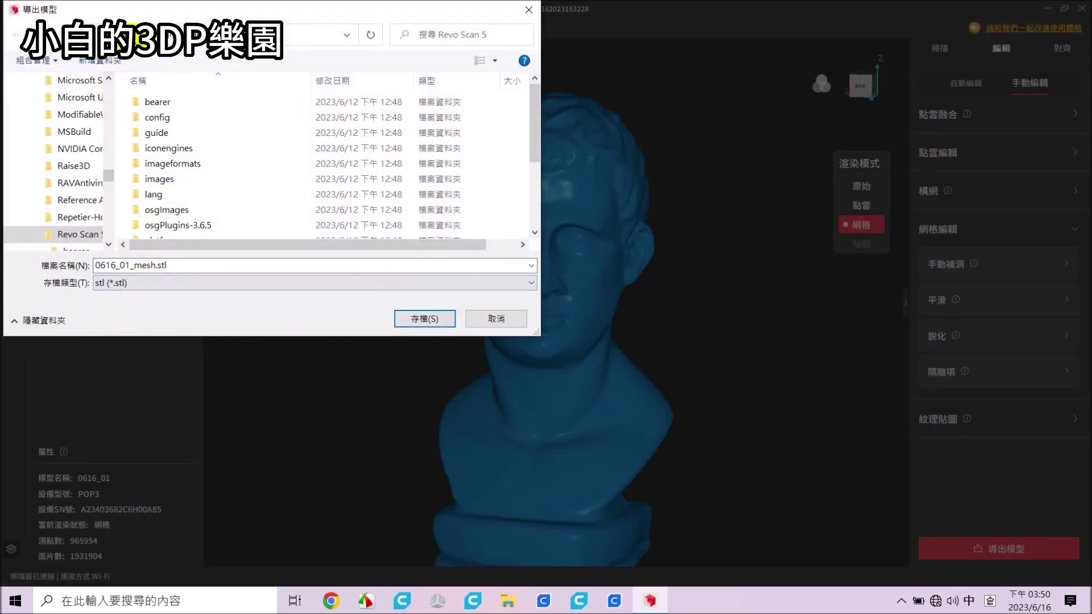
left_click(137, 35)
left_click(62, 36)
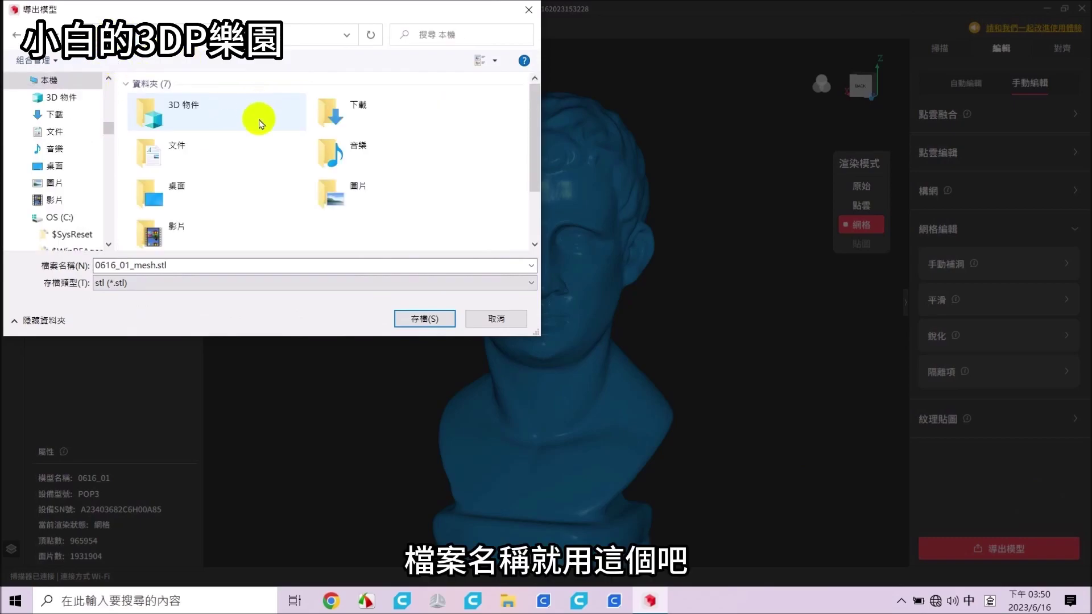
double_click(382, 104)
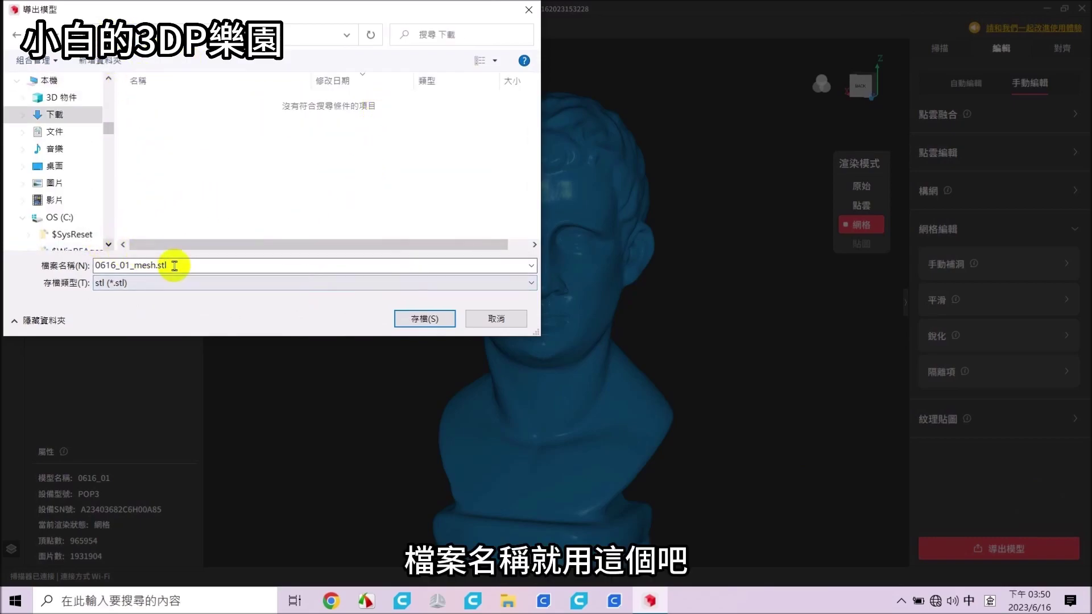
double_click(147, 265)
left_click(415, 320)
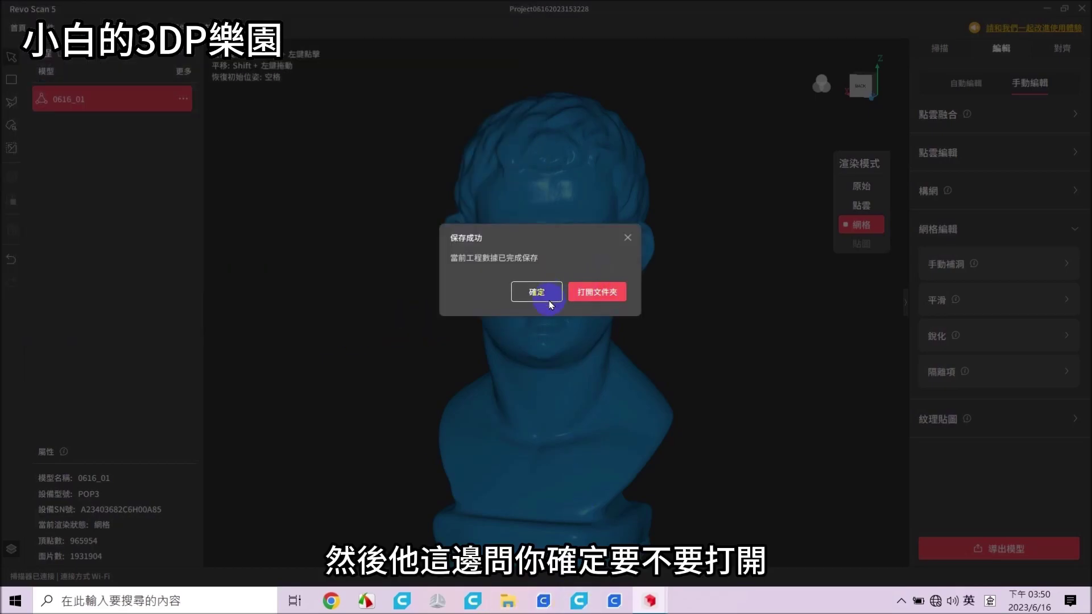
left_click(548, 296)
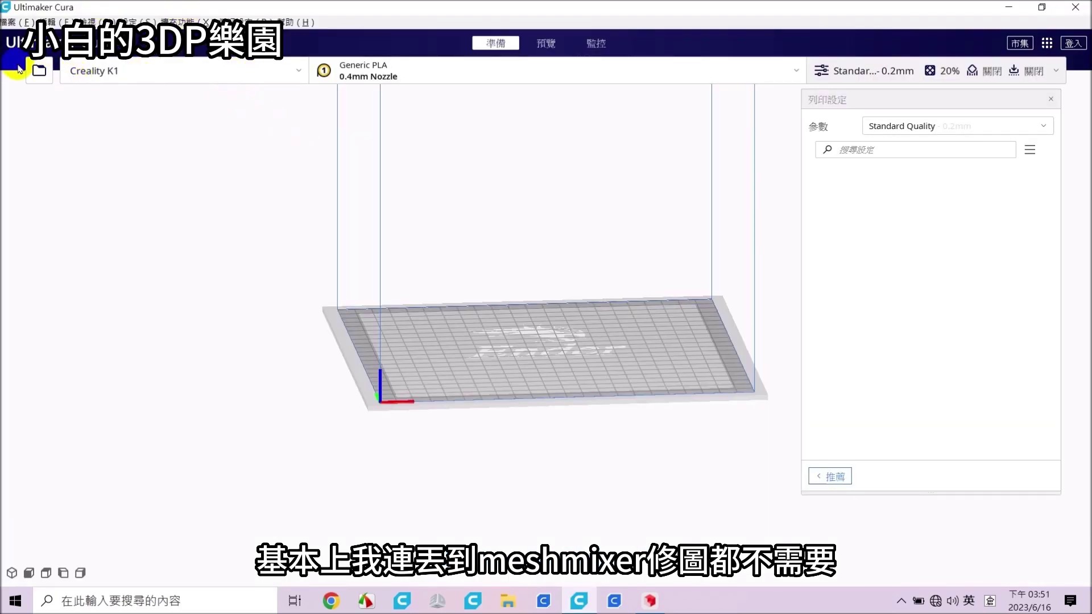
- Load 0616_01_mesh.stl in Cura and stand the lying bust upright
left_click(499, 316)
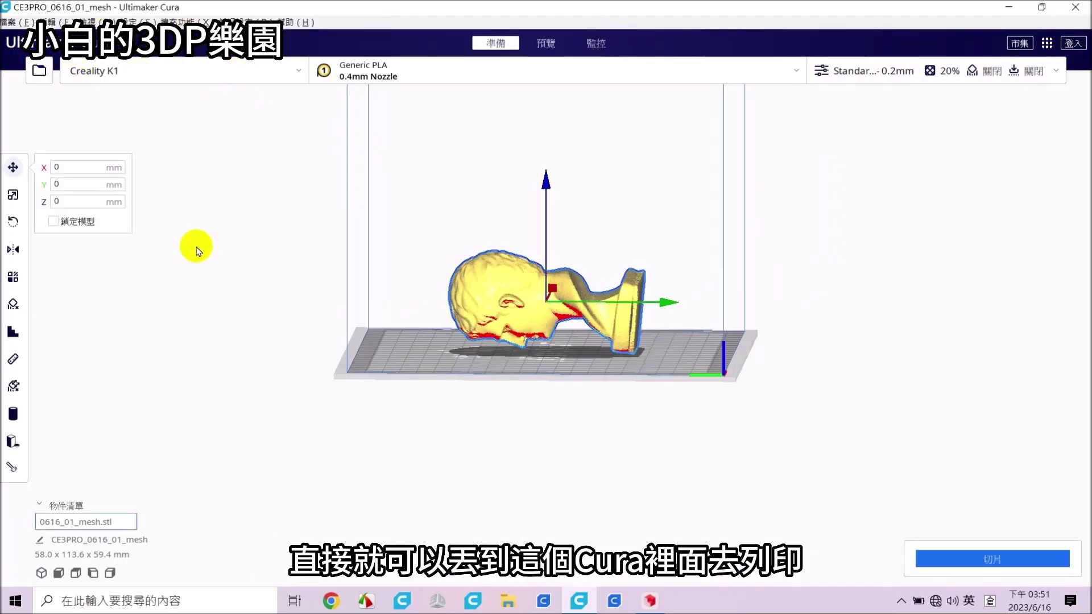
left_click(23, 226)
left_click_drag(566, 208, 643, 285)
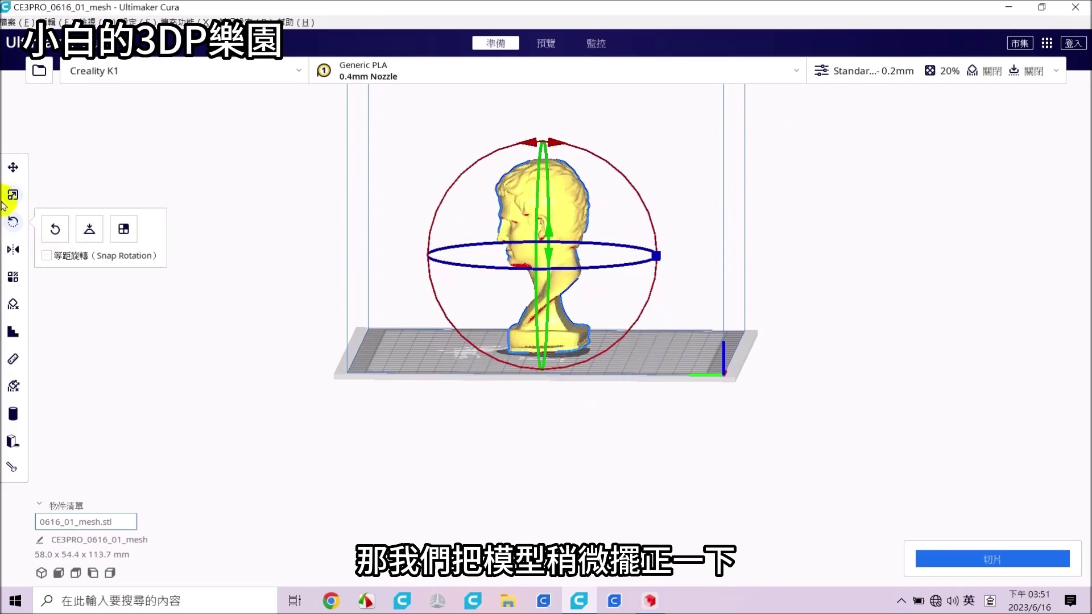
- Sink the bust 8.56 mm into the build plate to cut off its base
left_click(13, 166)
scroll(637, 345, "up", 2)
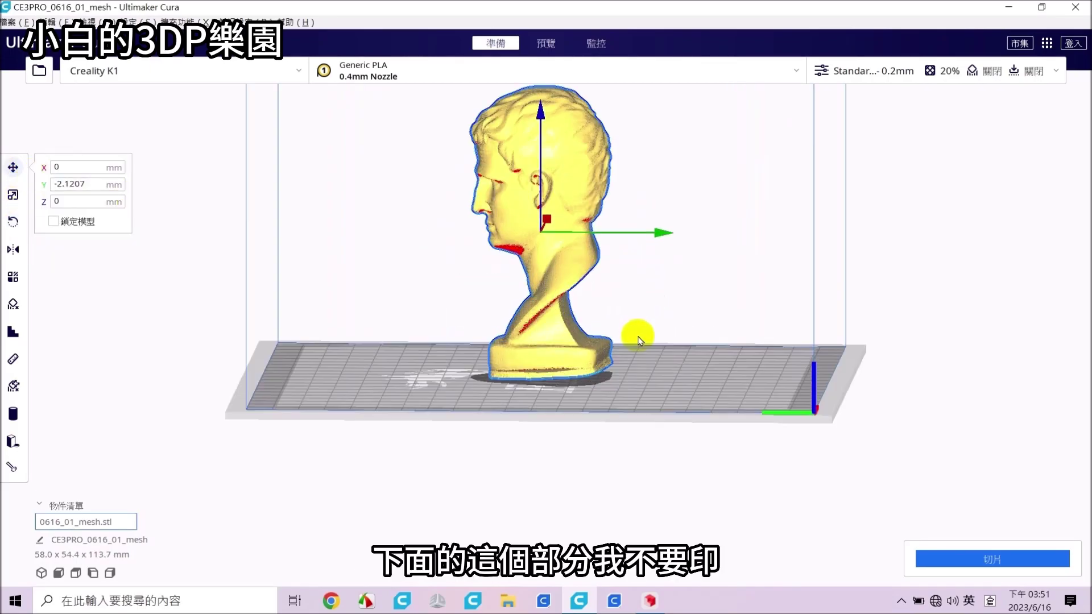
scroll(639, 337, "up", 3)
scroll(659, 366, "up", 3)
scroll(659, 408, "up", 2)
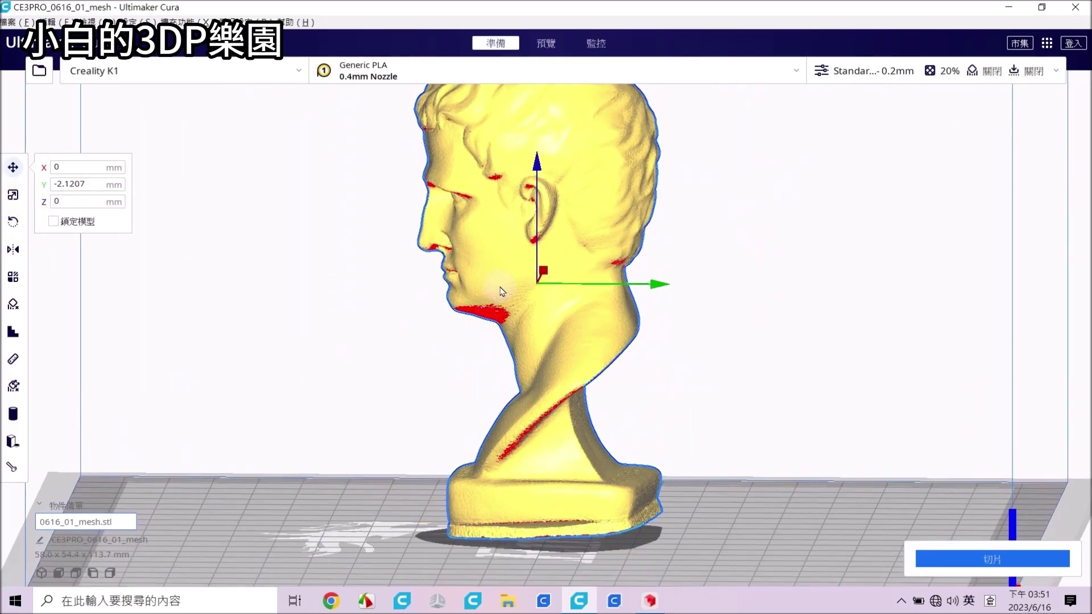
mouse_move(542, 171)
left_mouse_down()
mouse_move(529, 206)
mouse_move(558, 218)
left_mouse_up()
- Rotate the bust about its vertical axis so it faces the front
left_click(14, 222)
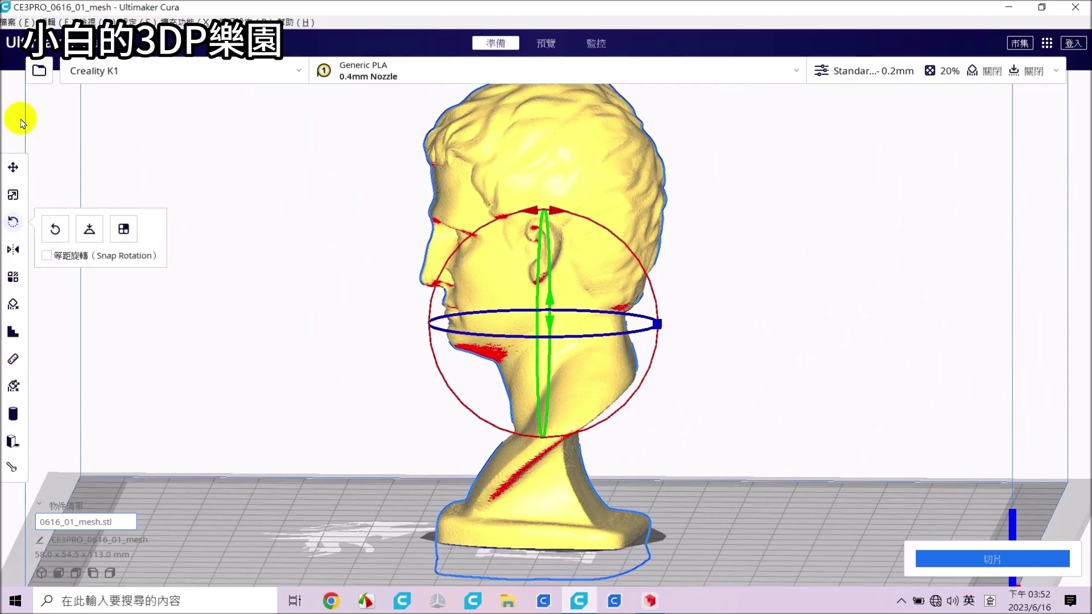
left_click(13, 168)
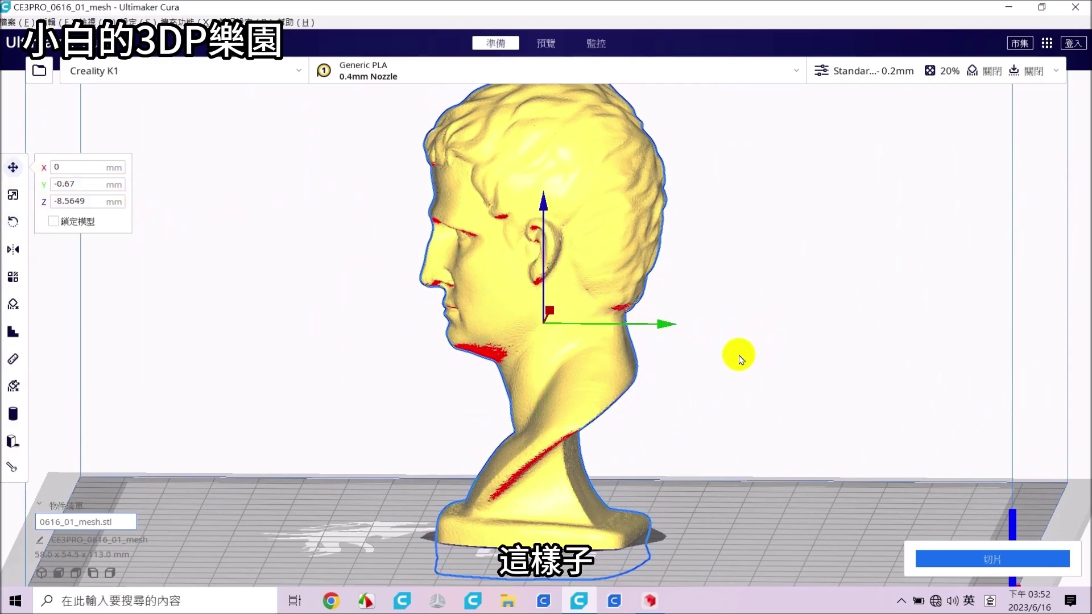
scroll(745, 338, "down", 3)
mouse_move(756, 319)
right_mouse_down()
mouse_move(601, 486)
mouse_move(669, 460)
mouse_move(739, 475)
right_mouse_up()
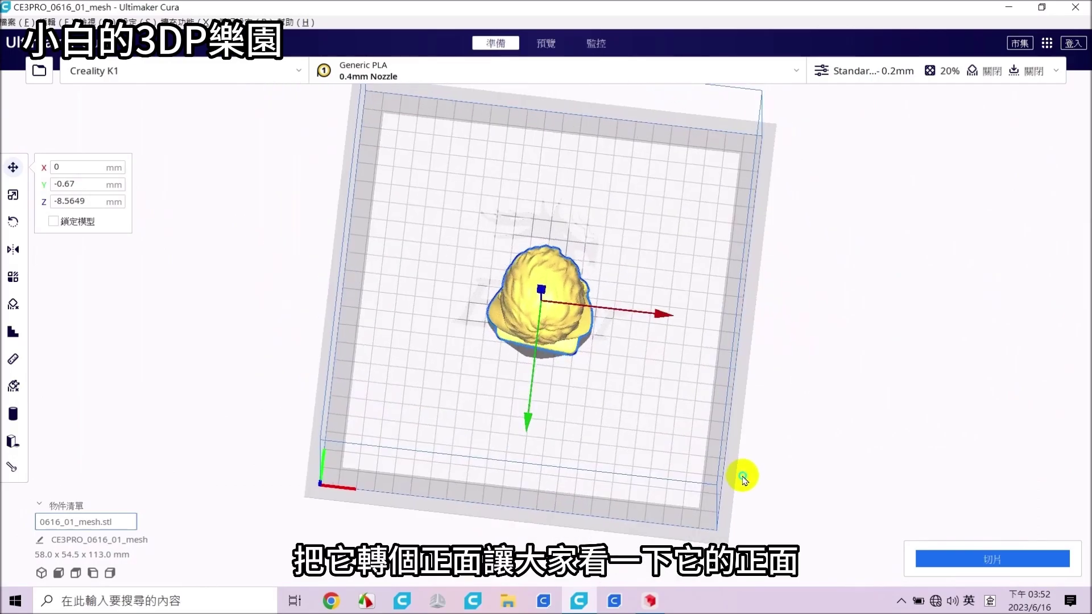
key("r")
mouse_move(561, 425)
left_mouse_down()
mouse_move(511, 219)
mouse_move(526, 215)
left_mouse_up()
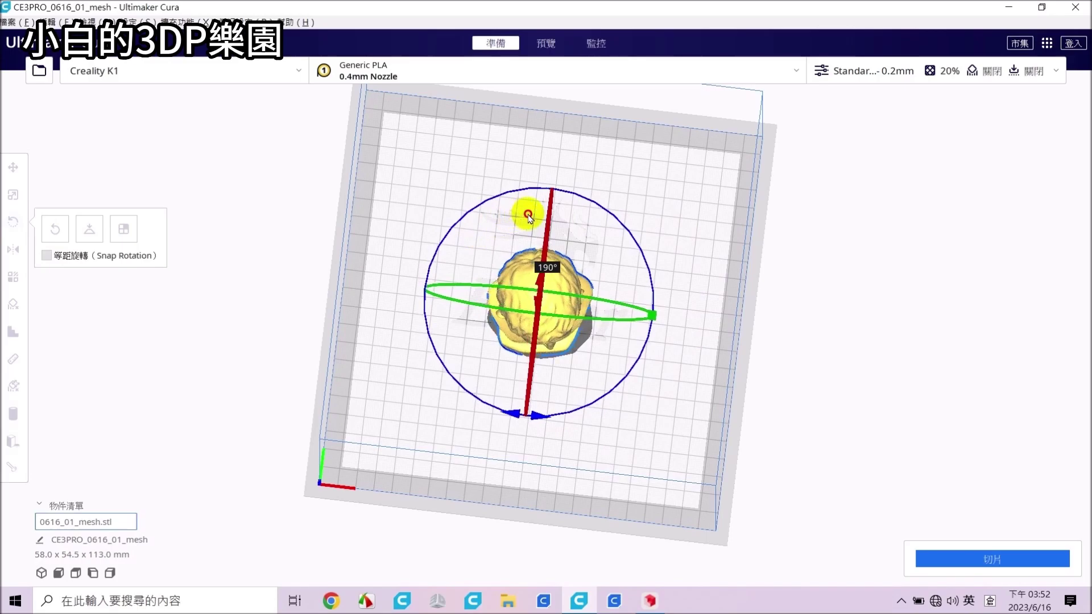
left_click(659, 441)
mouse_move(659, 441)
right_mouse_down()
mouse_move(688, 268)
mouse_move(707, 368)
mouse_move(648, 463)
mouse_move(942, 428)
right_mouse_up()
scroll(620, 460, "up", 3)
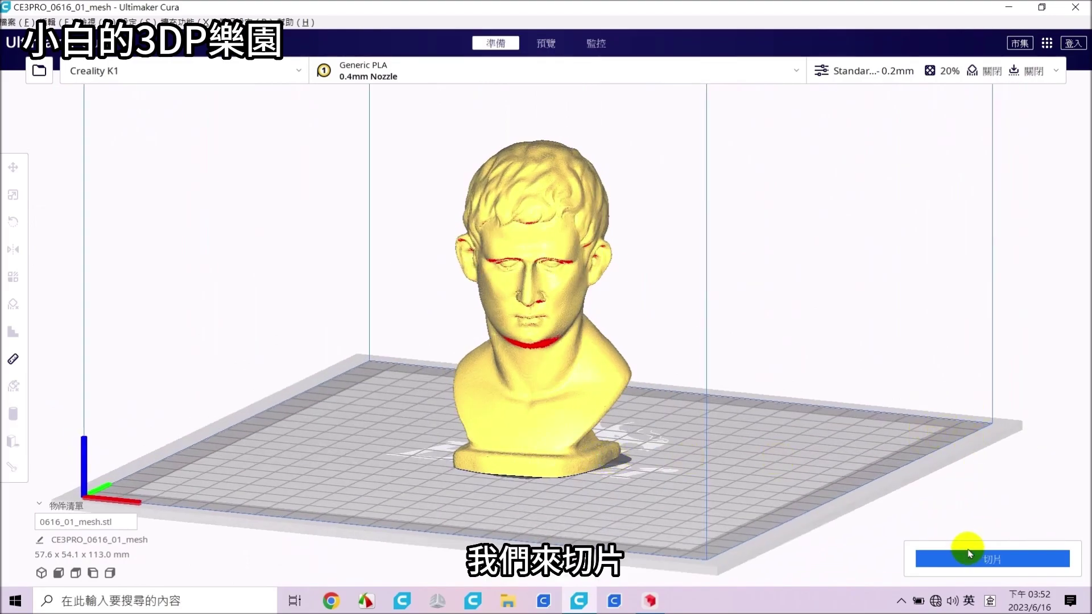
- Slice the bust at Standard Quality 0.2 mm and orbit the view while it finishes
left_click(947, 79)
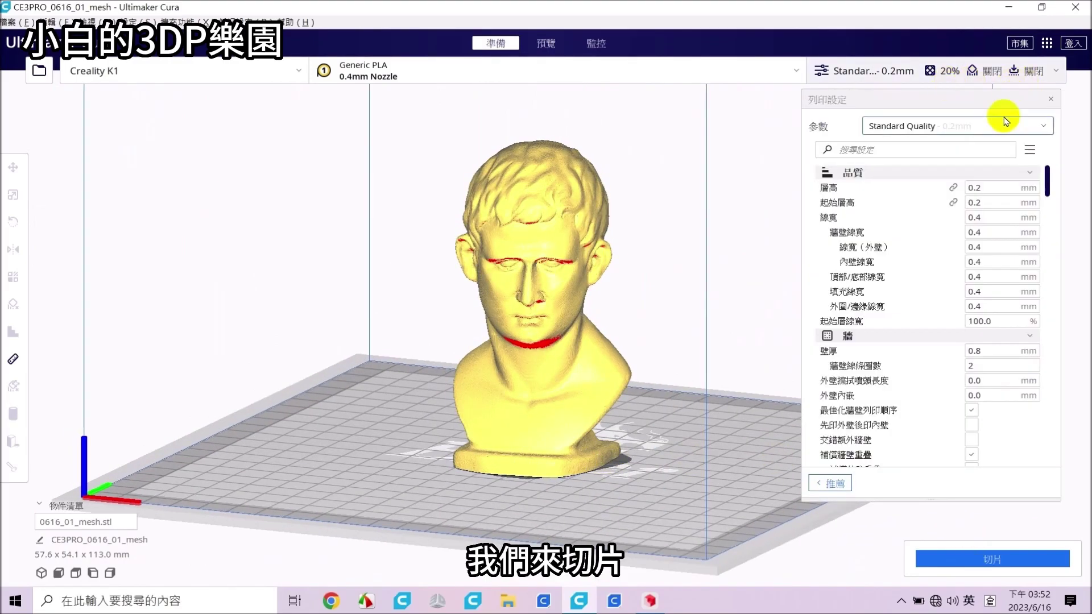
left_click(970, 557)
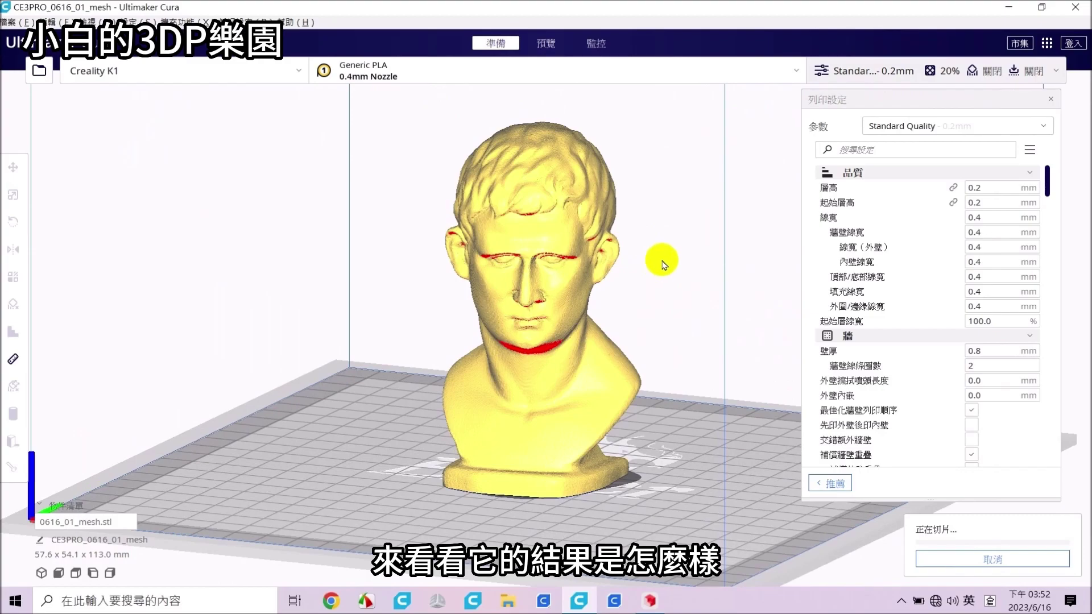
scroll(660, 273, "up", 2)
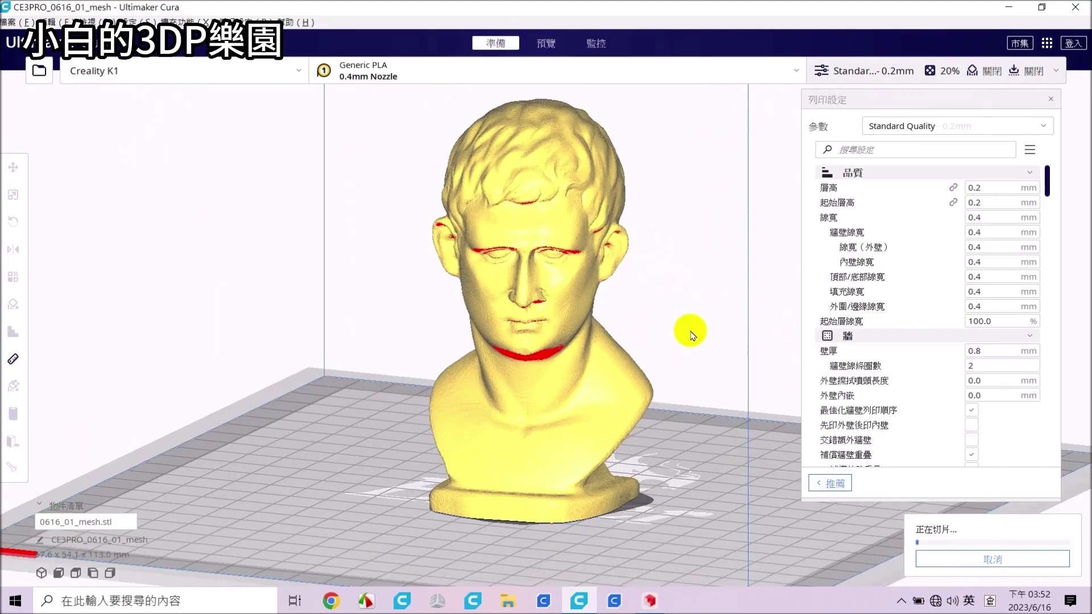
mouse_move(698, 355)
right_mouse_down()
mouse_move(636, 427)
mouse_move(496, 478)
mouse_move(641, 487)
mouse_move(663, 419)
mouse_move(665, 492)
right_mouse_up()
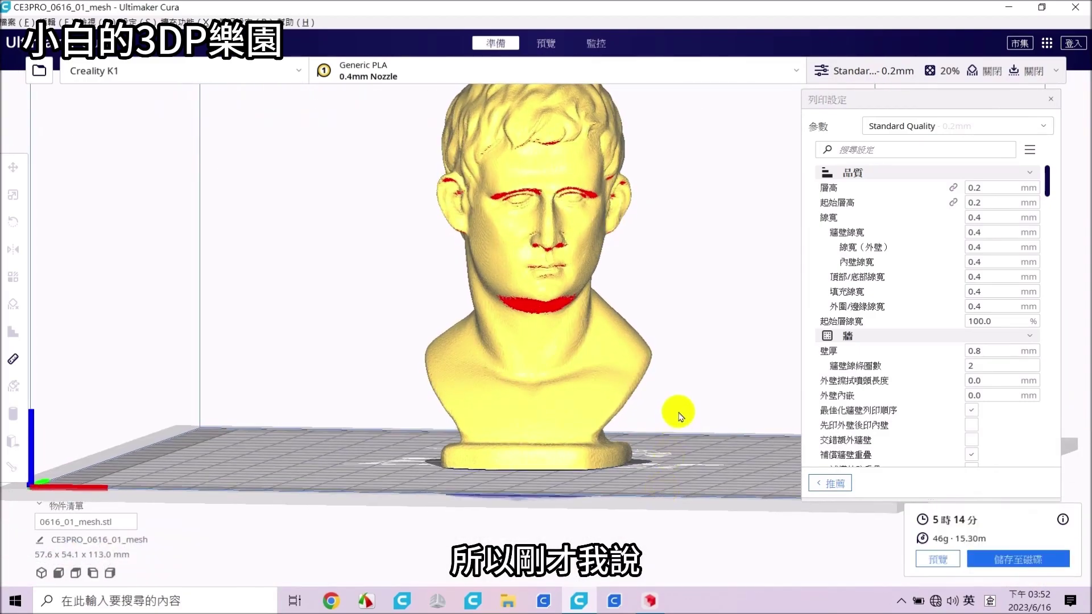
right_click_drag(675, 414, 664, 453)
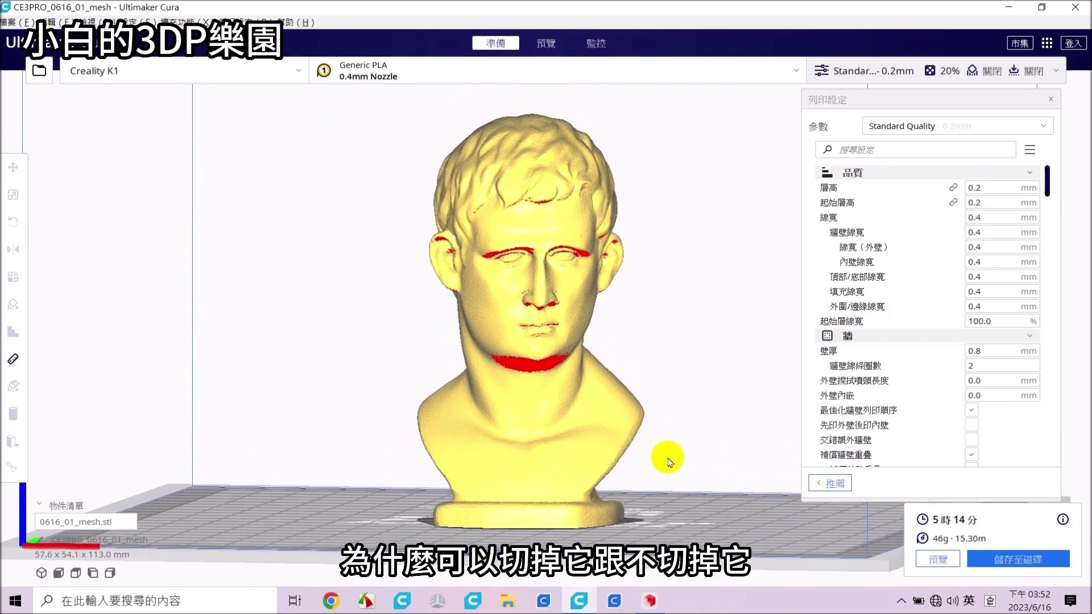
left_click(544, 46)
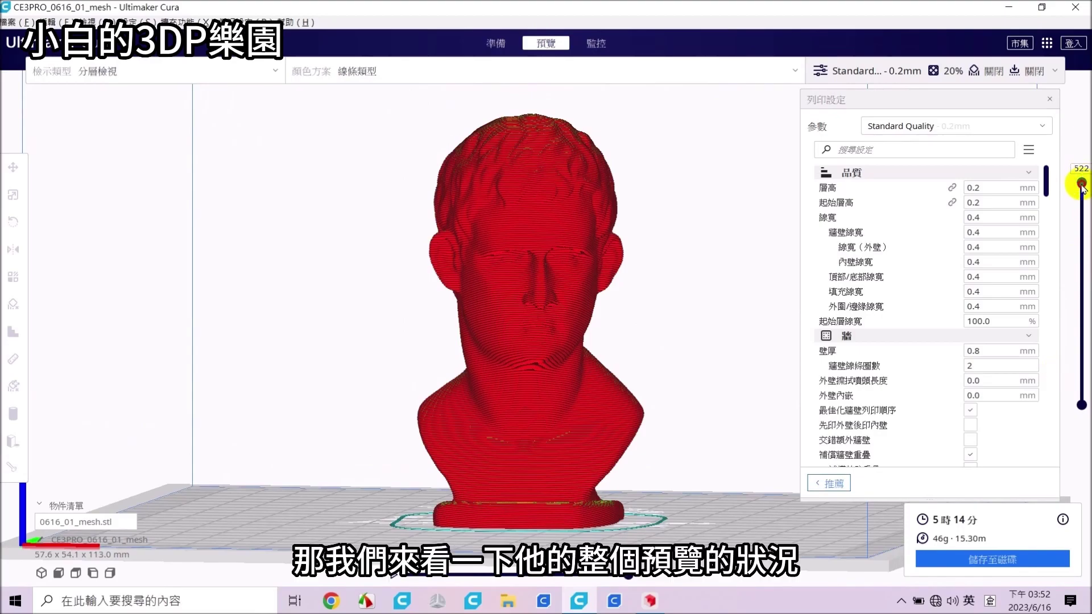
left_click_drag(1081, 182, 1073, 443)
right_click_drag(605, 370, 606, 441)
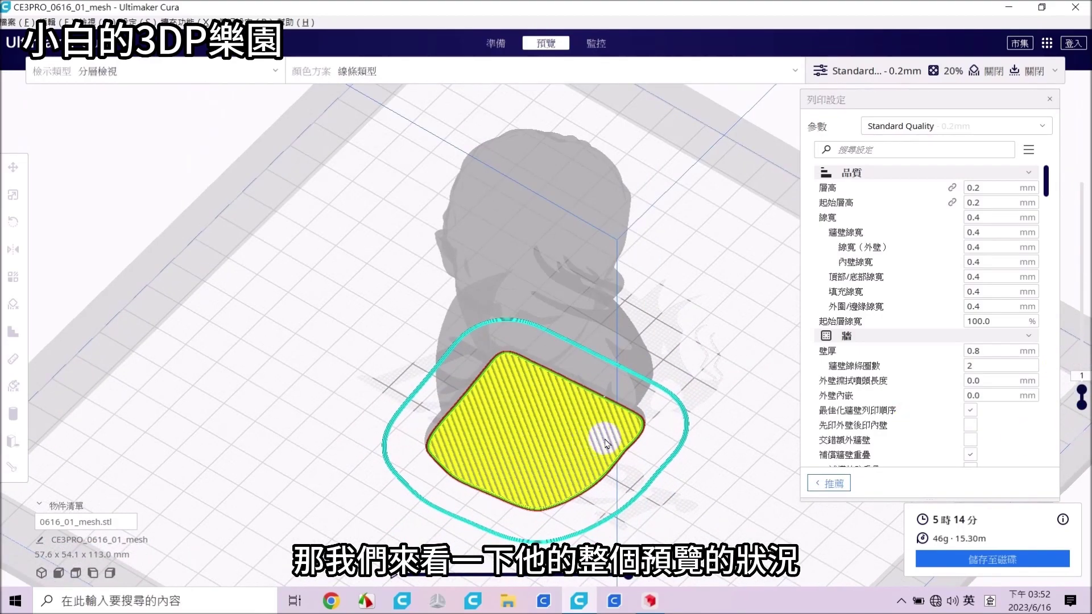
left_click_drag(1083, 393, 1086, 88)
mouse_move(581, 323)
right_mouse_down()
mouse_move(231, 280)
mouse_move(108, 246)
mouse_move(585, 330)
mouse_move(519, 373)
mouse_move(438, 298)
mouse_move(519, 78)
right_mouse_up()
left_click(502, 46)
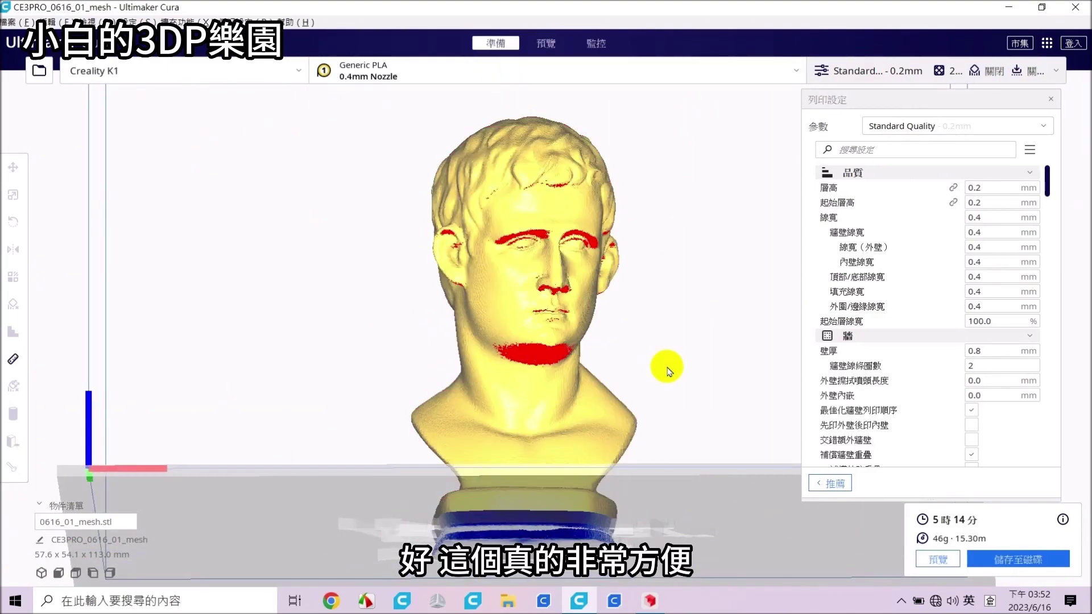
mouse_move(664, 366)
right_mouse_down()
mouse_move(639, 429)
mouse_move(619, 426)
right_mouse_up()
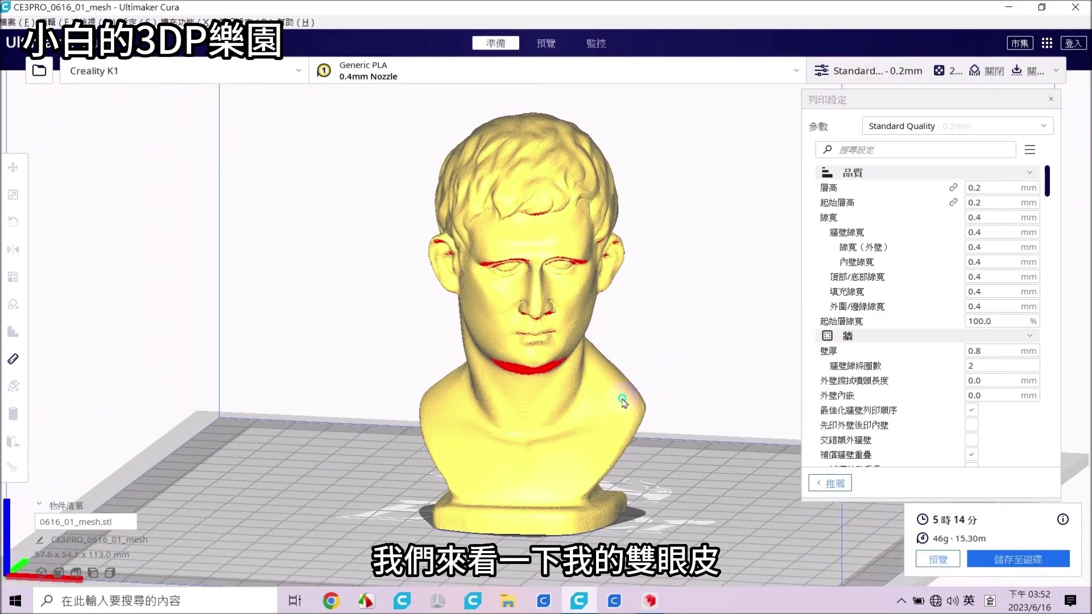
scroll(632, 393, "up", 2)
scroll(608, 302, "up", 2)
scroll(580, 239, "up", 3)
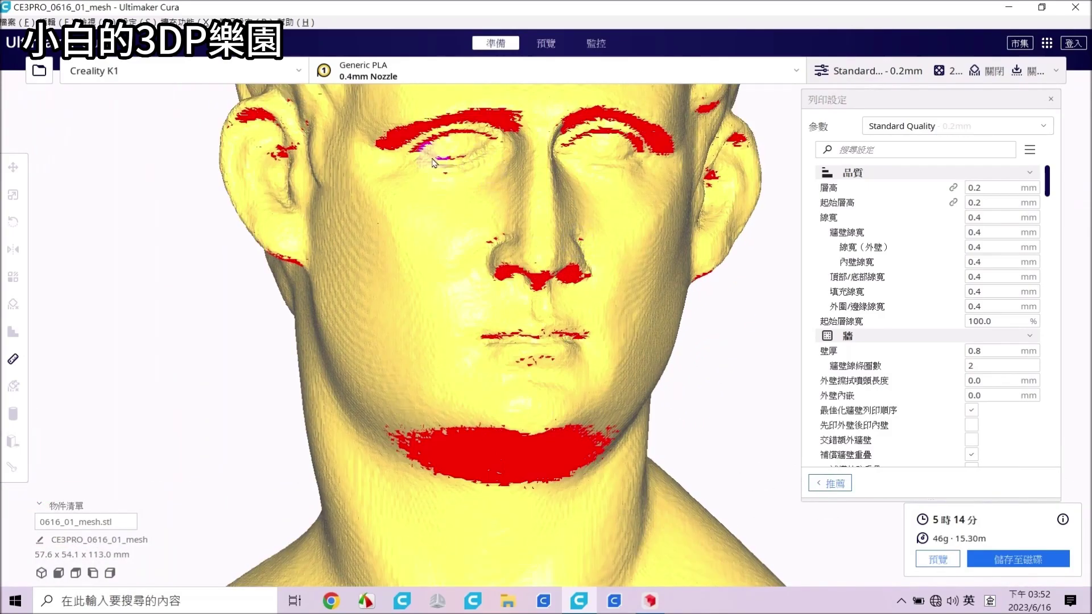
mouse_move(508, 357)
right_mouse_down()
mouse_move(434, 342)
mouse_move(446, 221)
right_mouse_up()
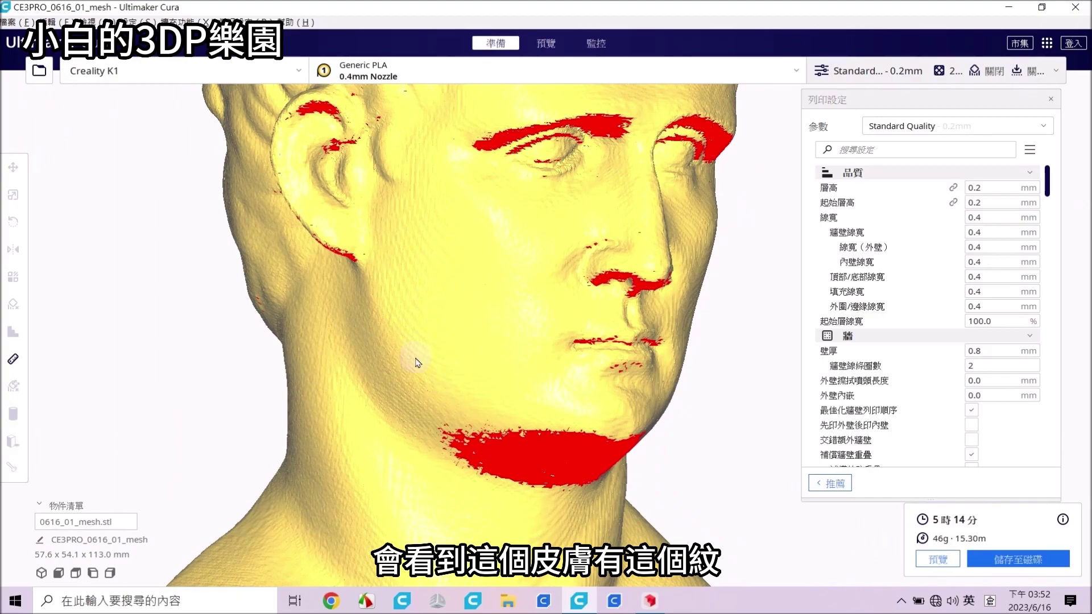
mouse_move(427, 298)
right_mouse_down()
mouse_move(451, 341)
mouse_move(456, 384)
right_mouse_up()
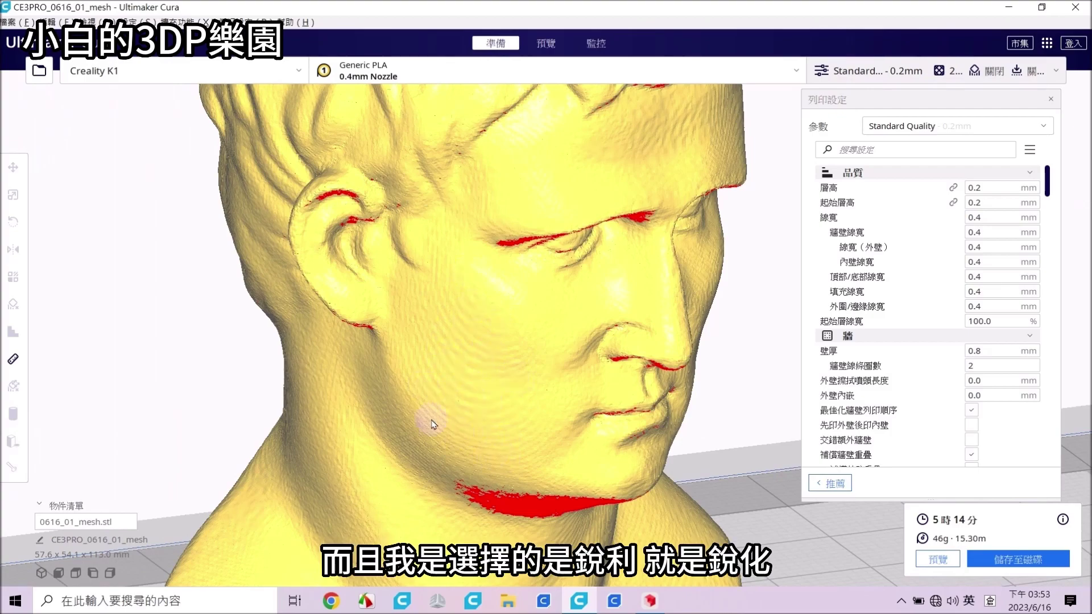
left_click(584, 436)
left_click(699, 450)
right_click_drag(724, 453, 556, 438)
mouse_move(702, 425)
right_mouse_down()
mouse_move(624, 410)
mouse_move(628, 396)
right_mouse_up()
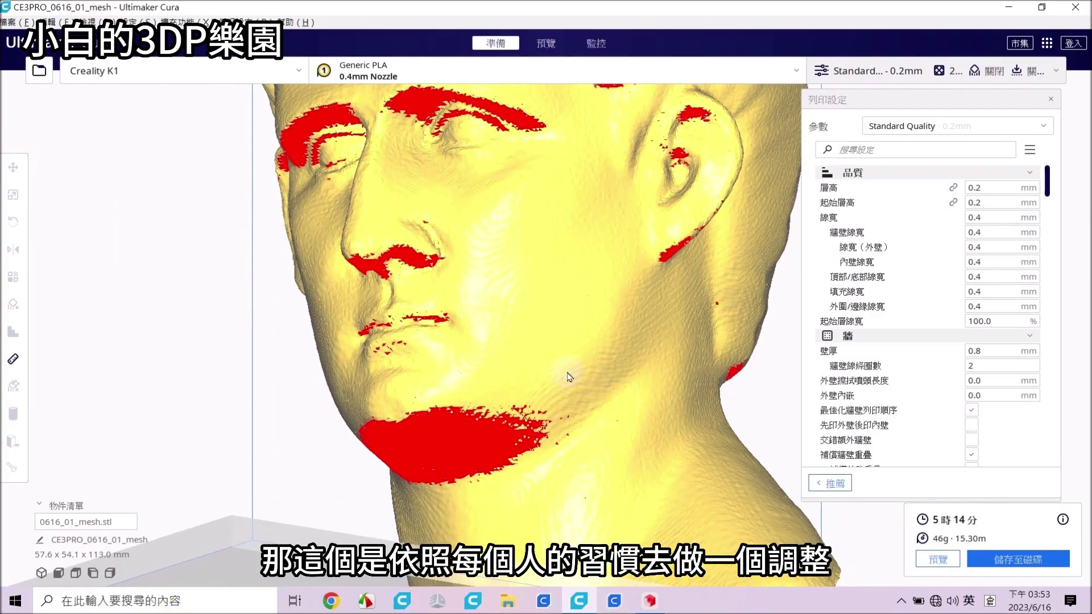